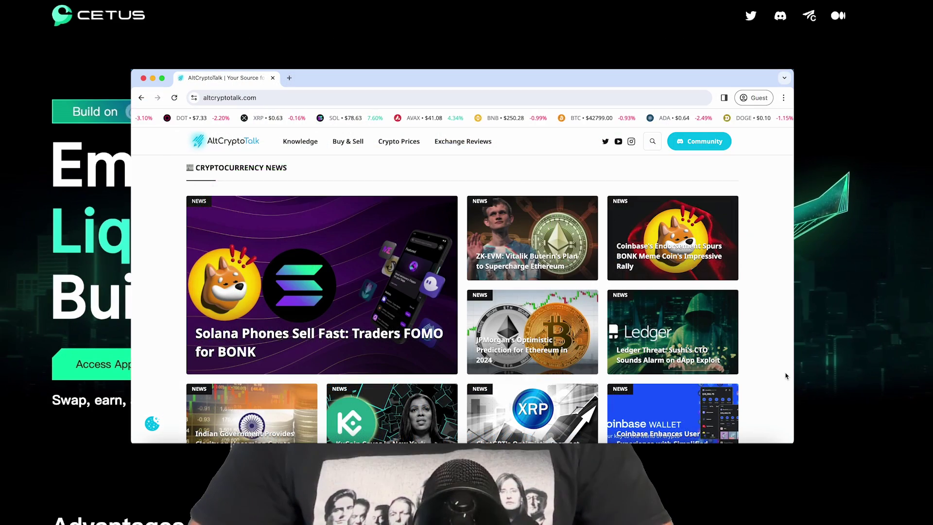
Follow Cetus on X with post notifications on, then go to the 'cetus dex aptos' YouTube results
scroll(786, 375, "down", 10)
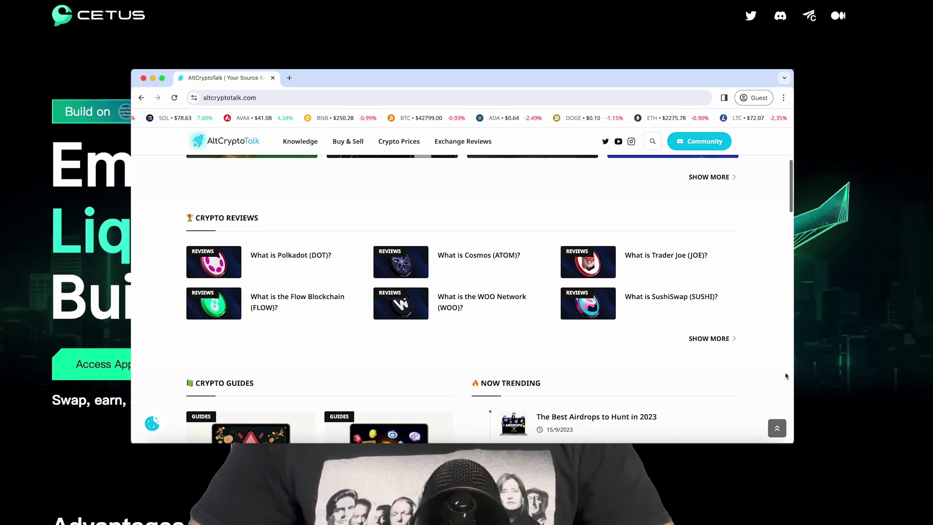
scroll(786, 375, "down", 5)
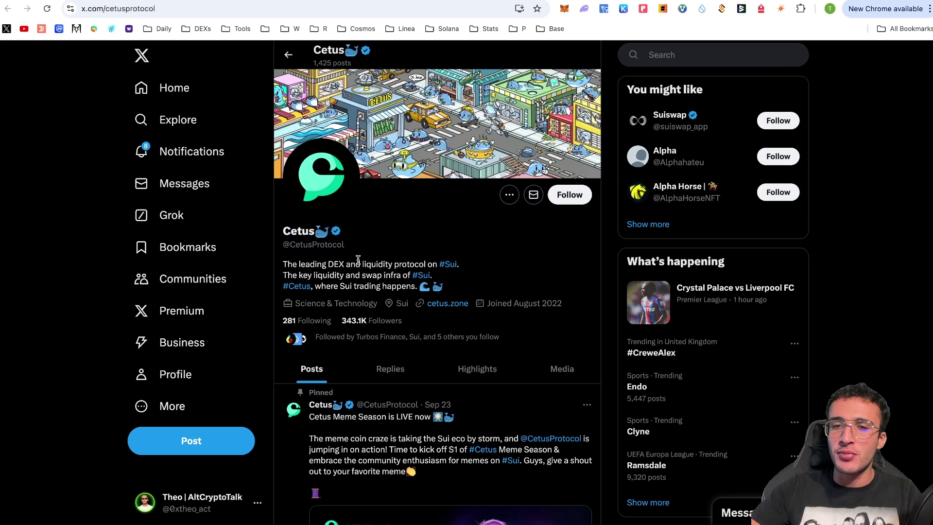
left_click(569, 195)
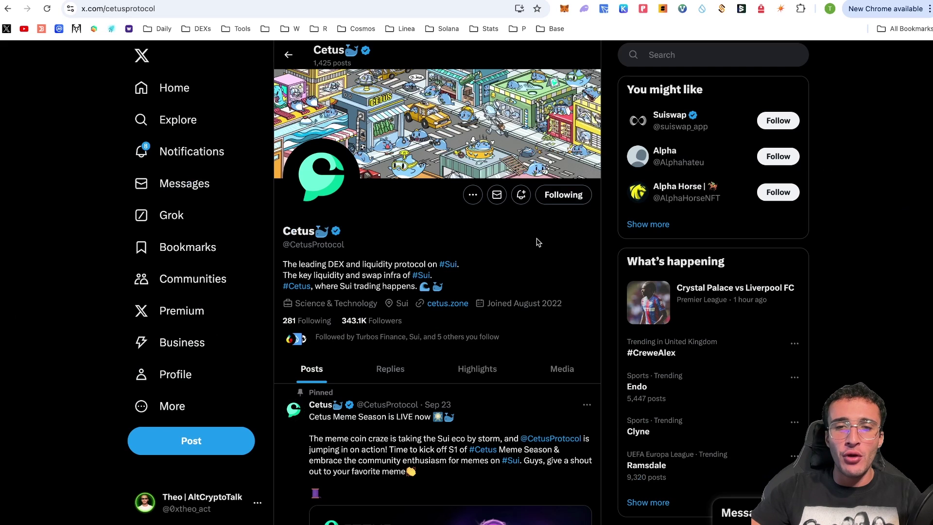
left_click(524, 200)
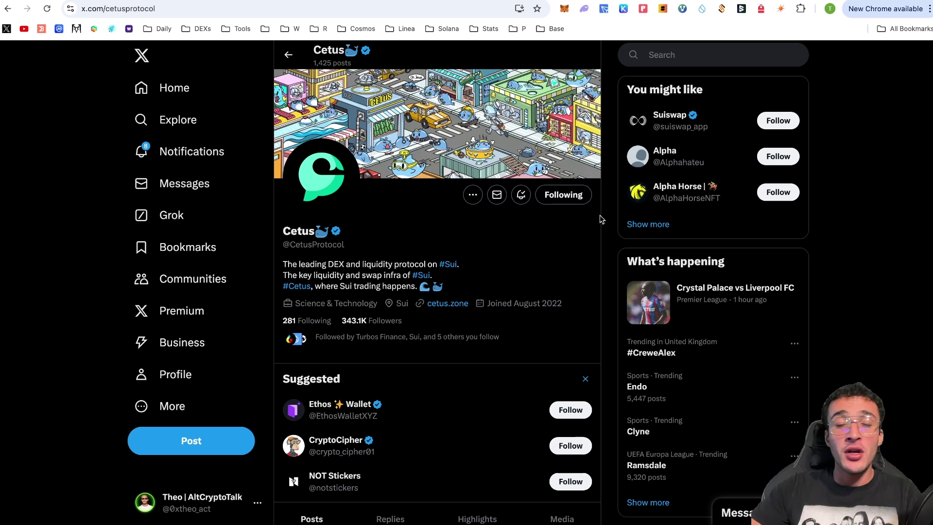
key("ctrl+Tab")
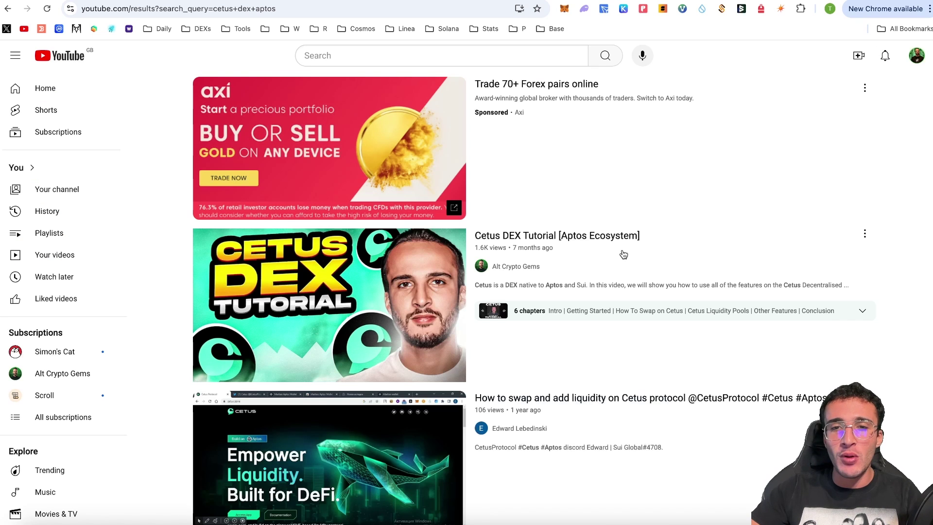
Look over the Cetus DEX Tutorial entry in the YouTube search results
mouse_move(587, 252)
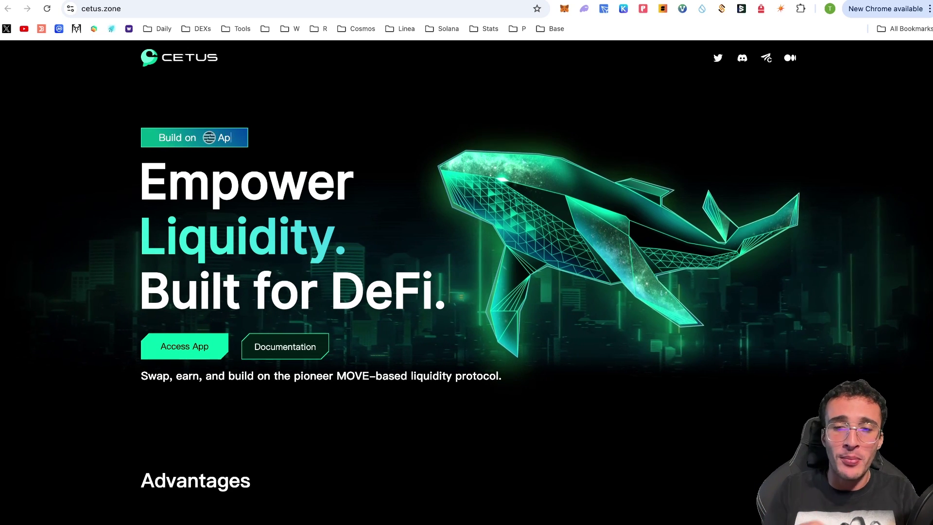
scroll(466, 287, "down", 10)
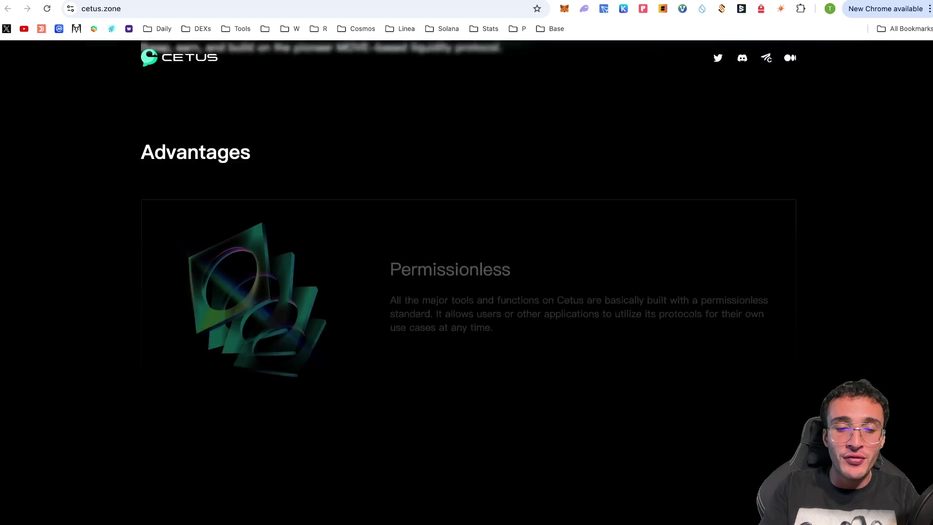
scroll(466, 287, "down", 15)
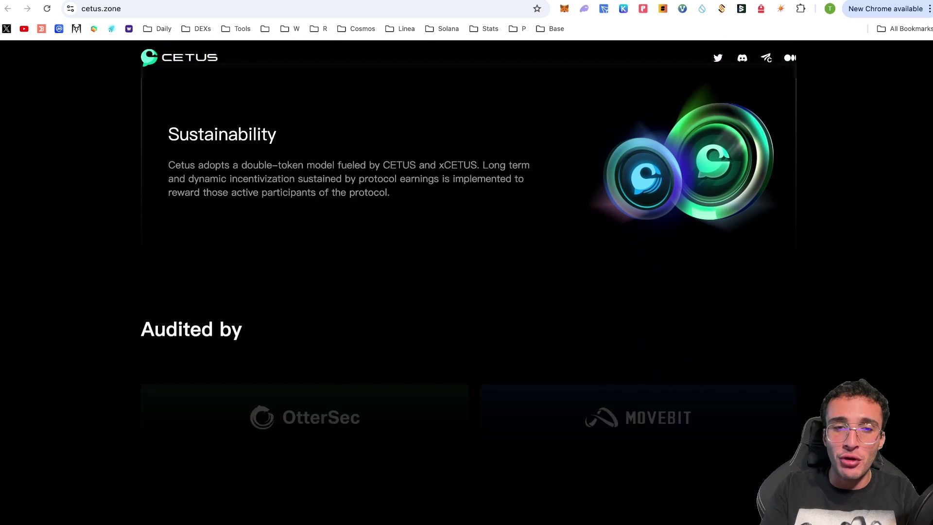
scroll(466, 287, "down", 5)
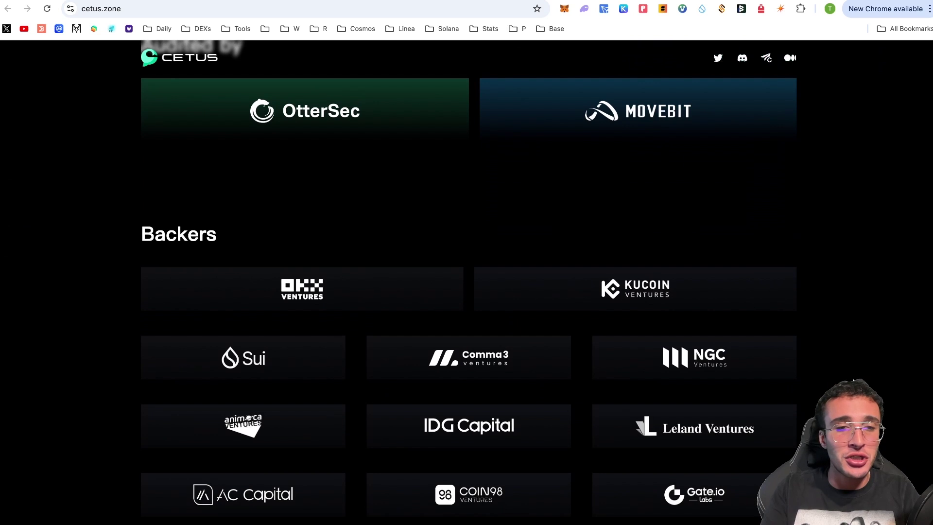
scroll(467, 287, "down", 2)
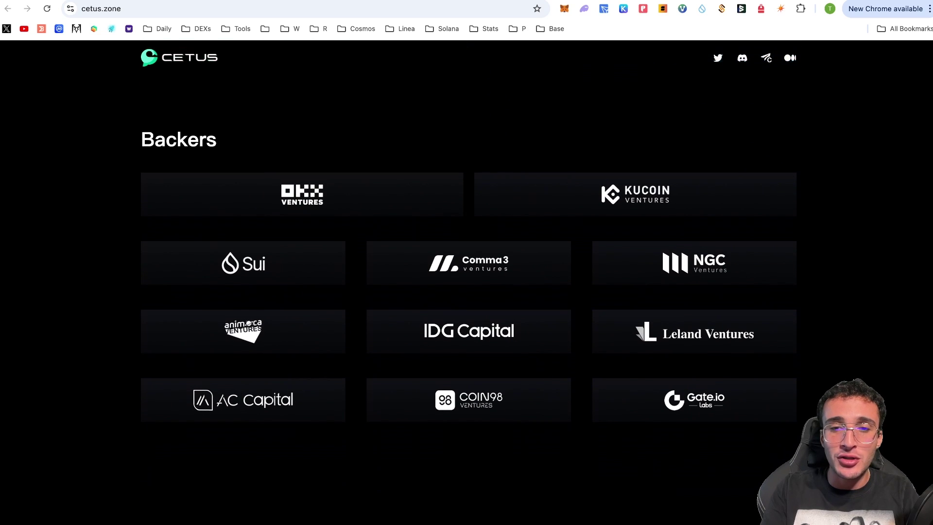
scroll(466, 287, "down", 4)
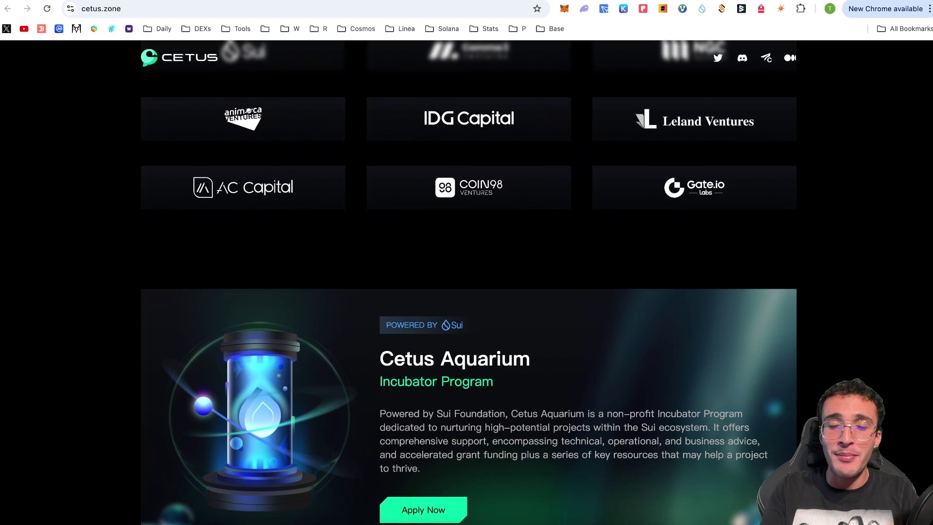
scroll(466, 287, "down", 2)
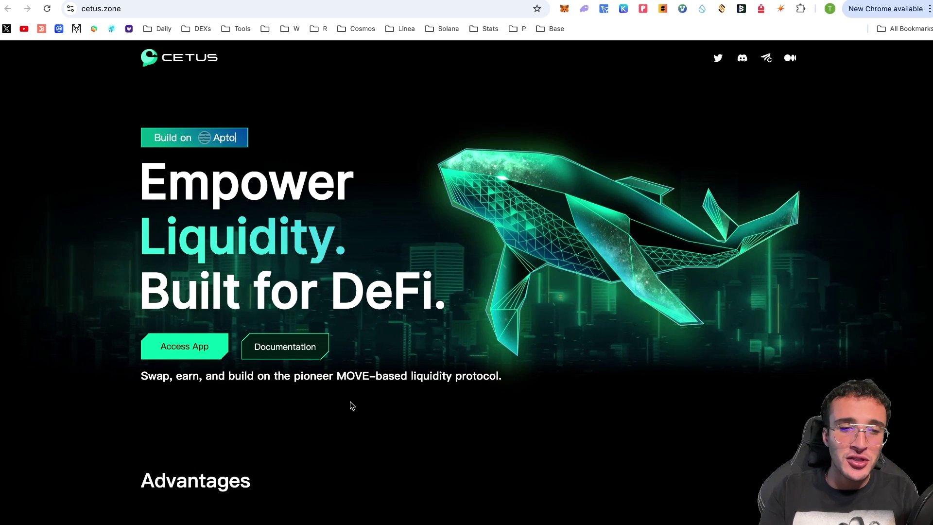
Enter the Cetus app and accept its Terms and Conditions to reach the wUSDC-to-SUI swap page
left_click(200, 352)
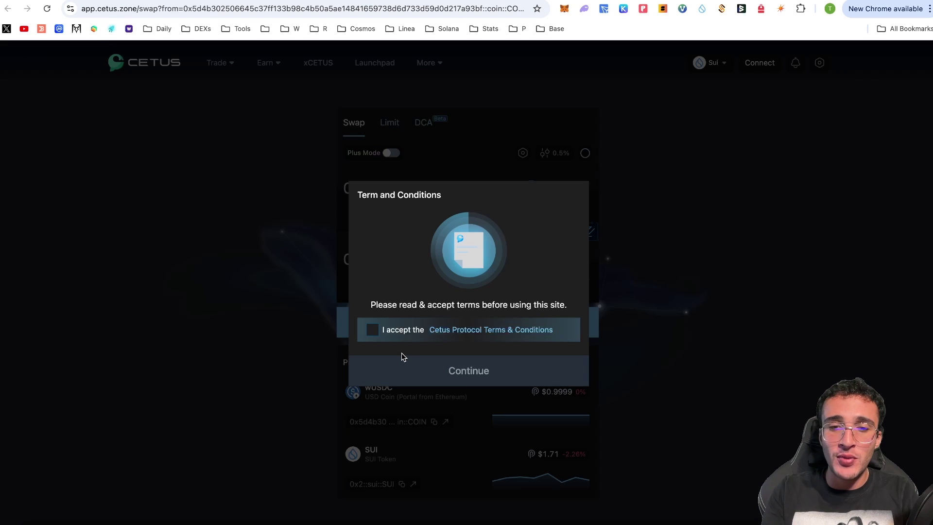
left_click(373, 331)
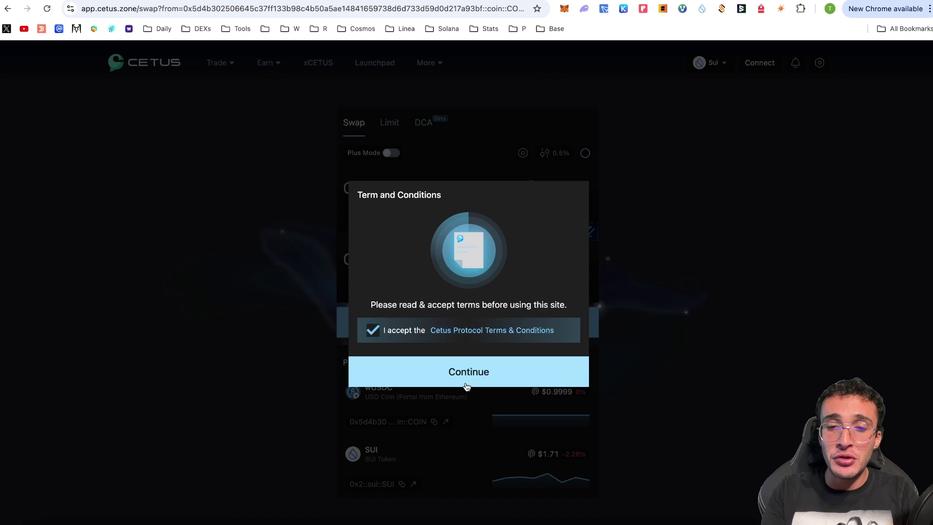
left_click(467, 385)
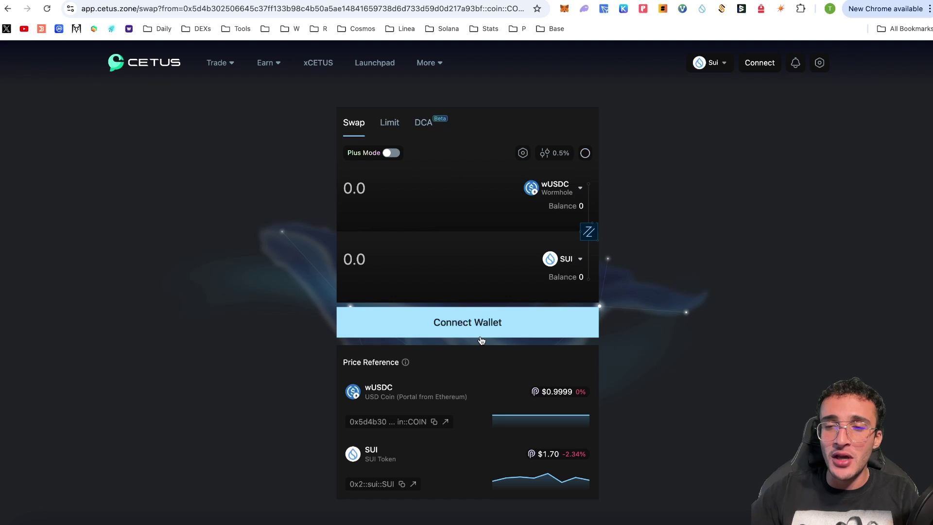
Connect Sui Wallet to Cetus so the swap page shows 35.646699584 SUI
left_click(760, 65)
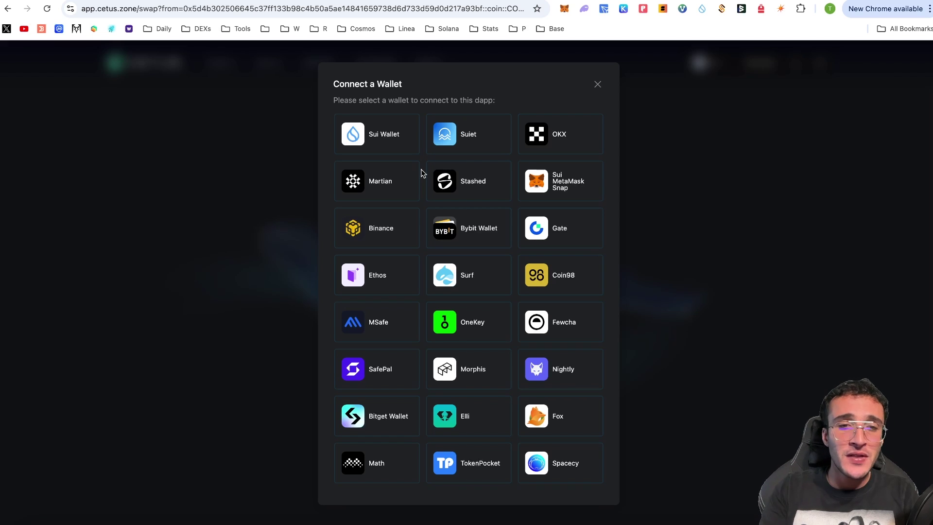
left_click(394, 147)
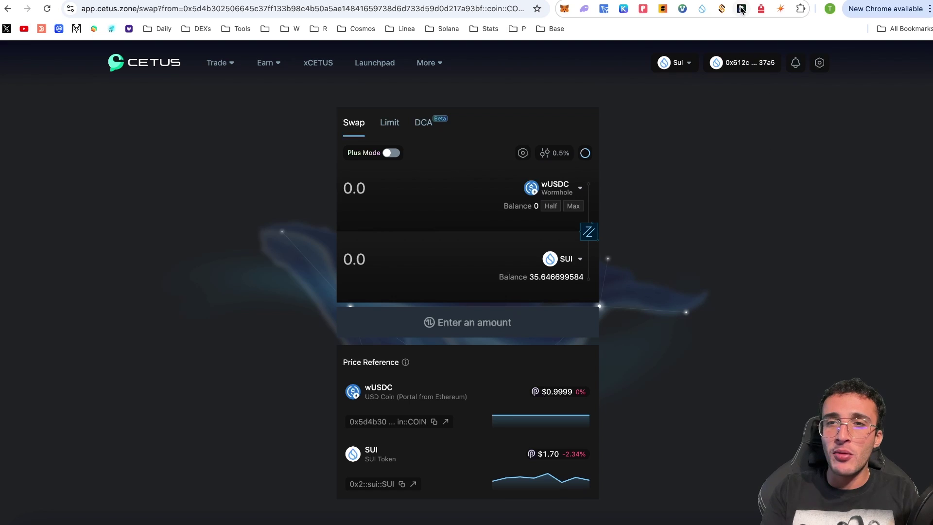
Unlock the Sui Wallet account, review its coin holdings of 35.64 SUI, and close the popup
left_click(705, 9)
left_click(668, 218)
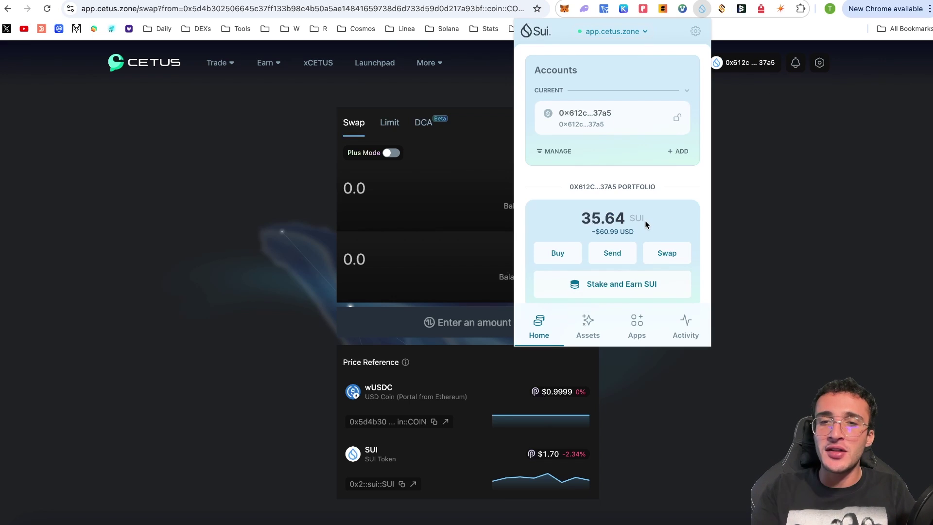
scroll(645, 220, "down", 3)
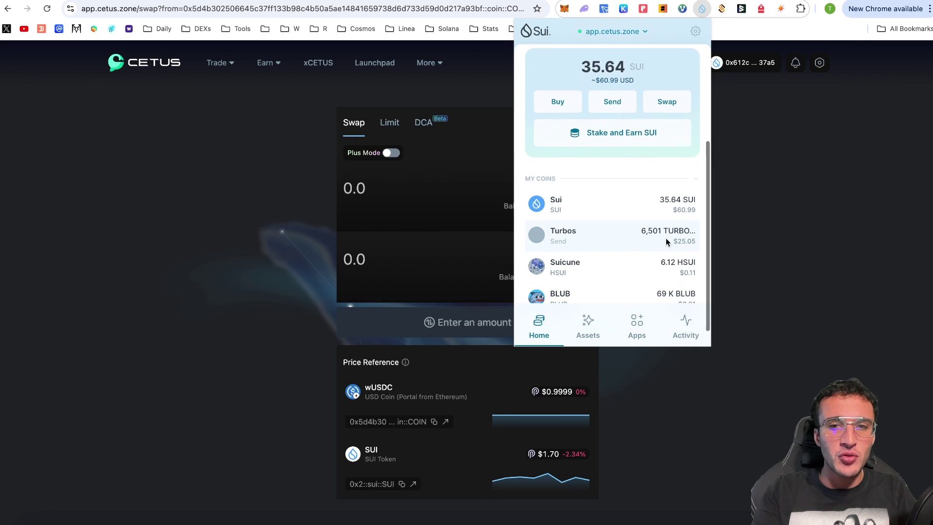
scroll(666, 239, "down", 1)
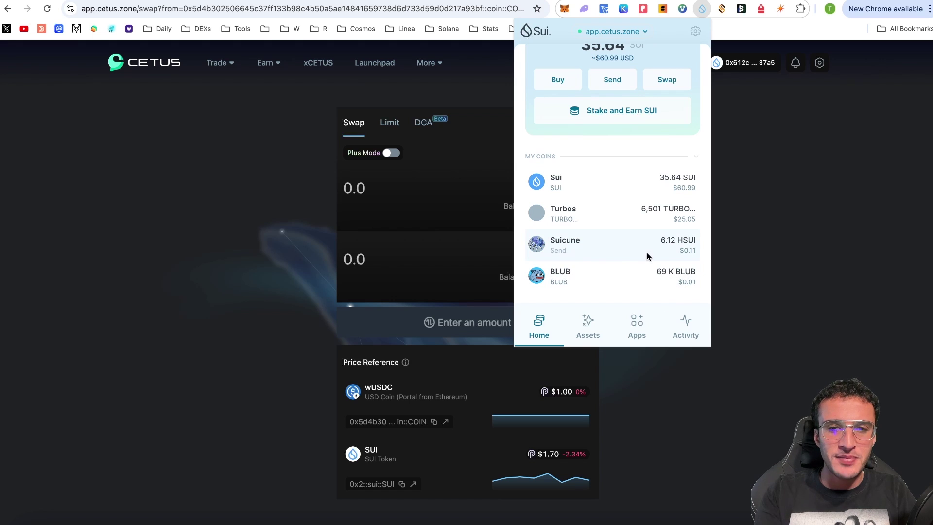
scroll(666, 284, "up", 5)
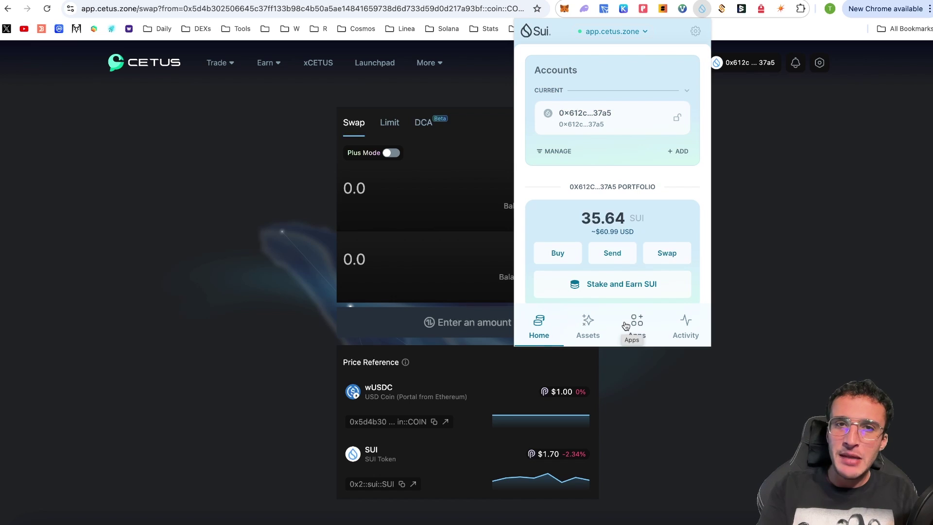
left_click(850, 336)
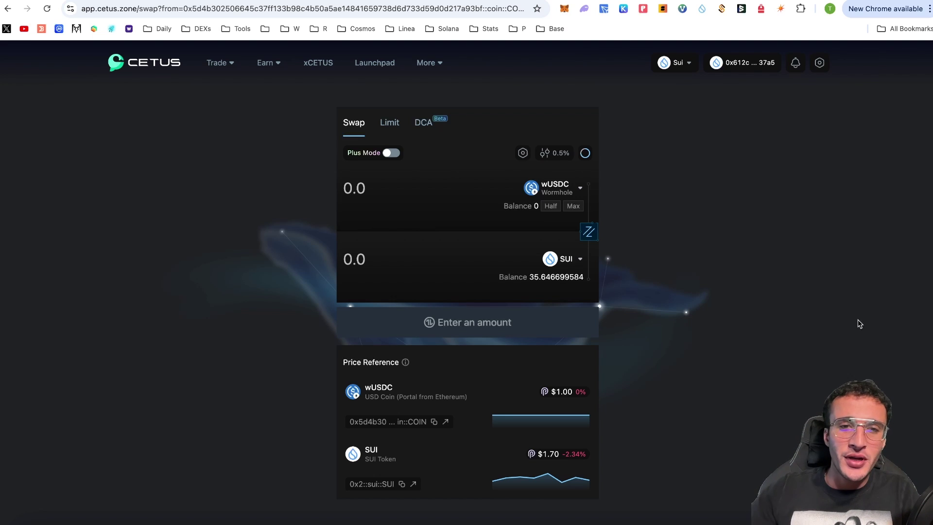
Choose SUI as the token to pay and CETUS as the token to receive
left_click(568, 186)
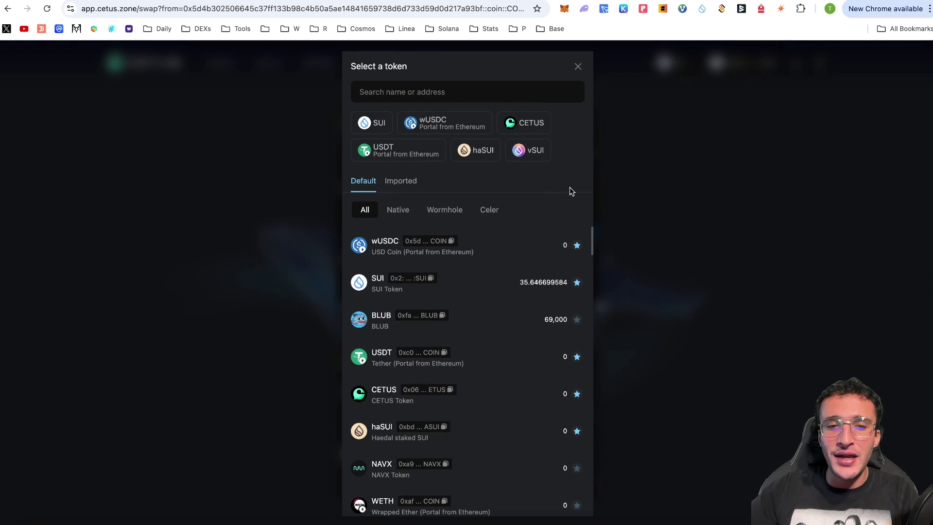
left_click(556, 284)
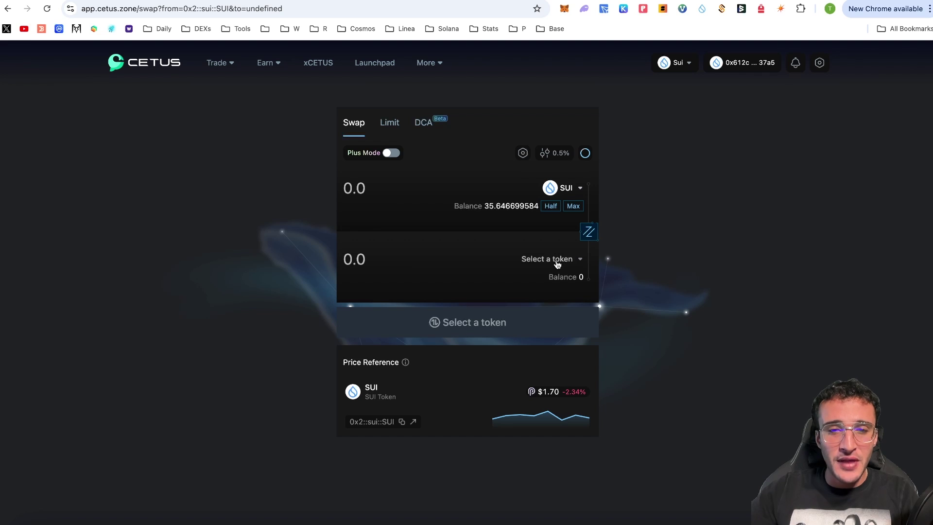
left_click(541, 264)
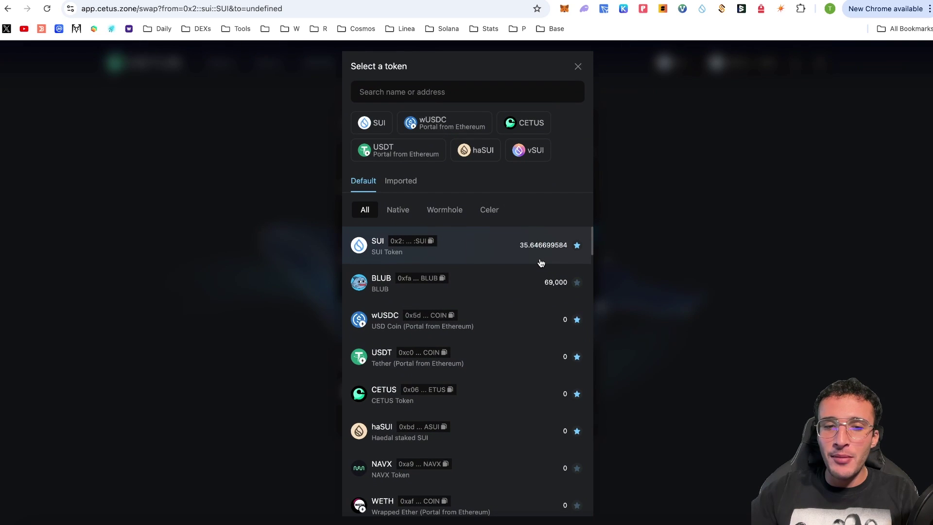
scroll(557, 263, "down", 2)
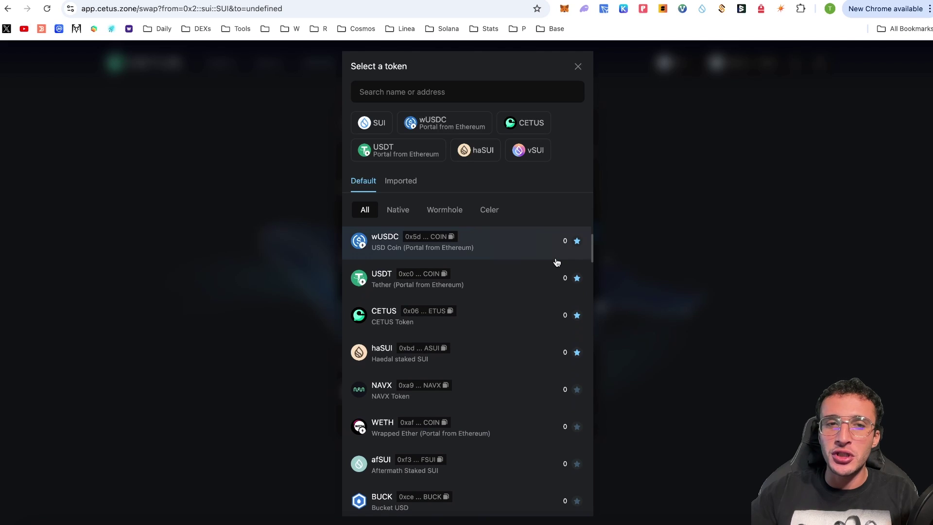
scroll(557, 263, "up", 2)
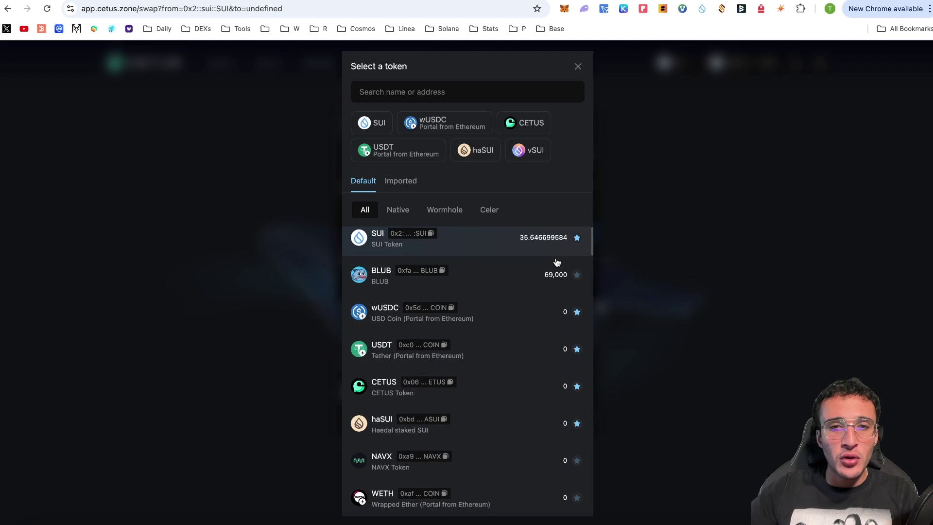
scroll(557, 263, "down", 6)
scroll(556, 263, "down", 6)
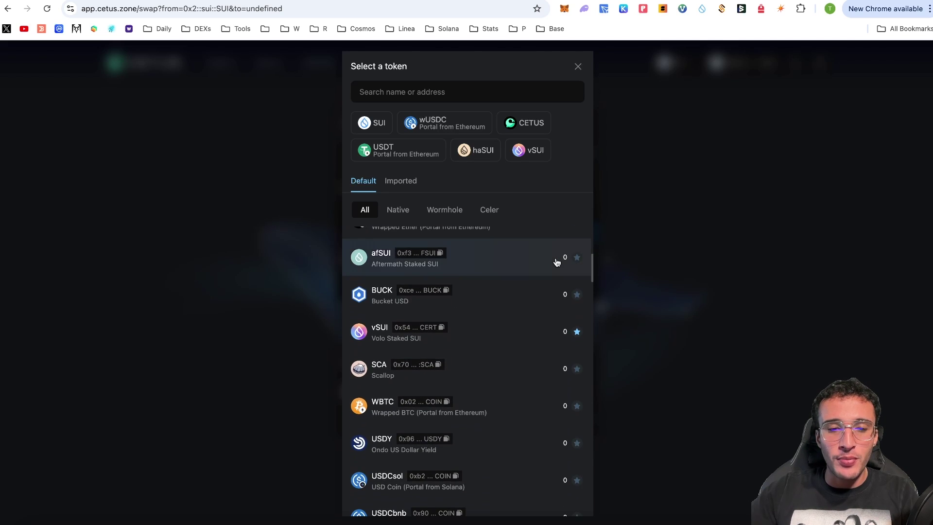
scroll(556, 263, "down", 9)
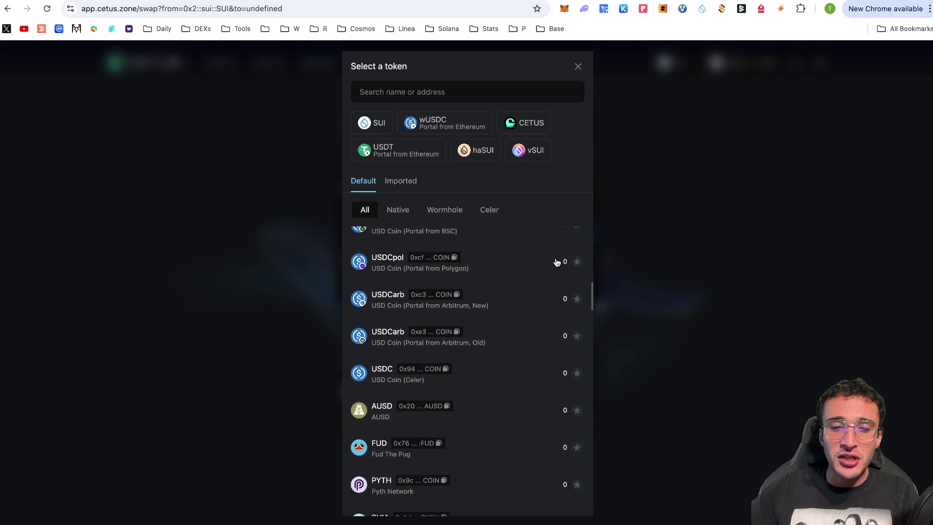
scroll(557, 263, "up", 4)
scroll(557, 263, "up", 12)
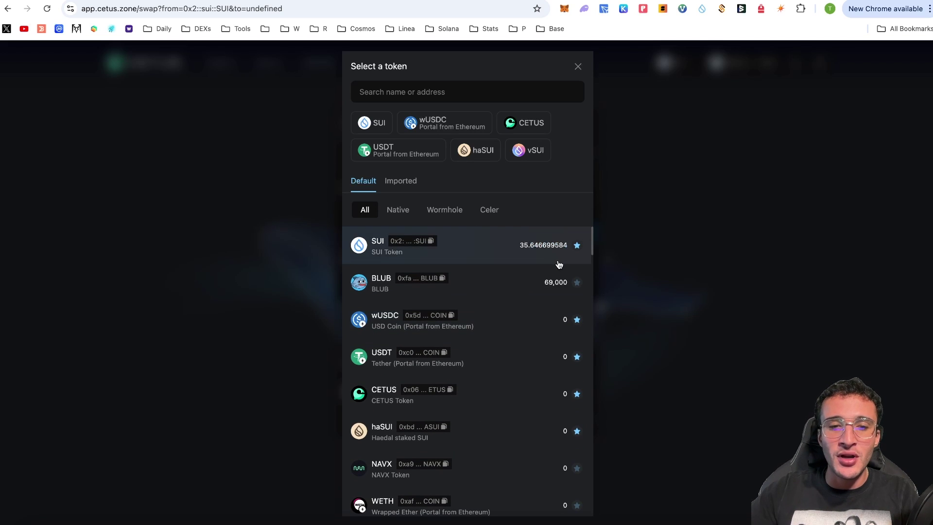
left_click(549, 394)
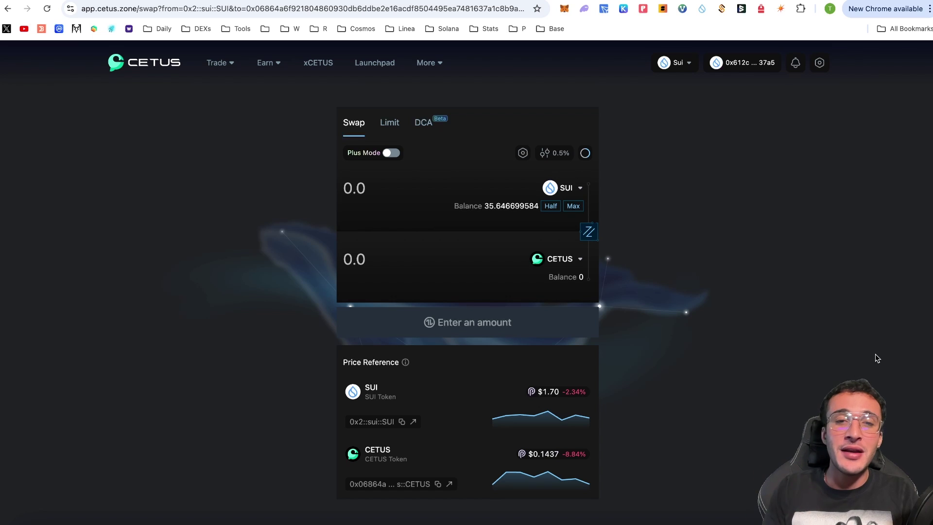
Swap 6 SUI for about 71.18 CETUS, accepting the updated price and approving in Sui Wallet
left_click(399, 182)
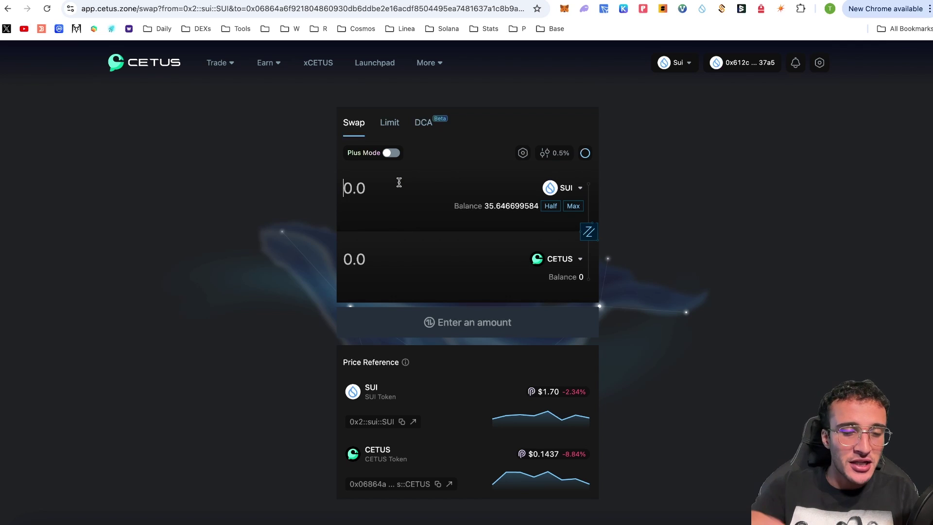
type("6")
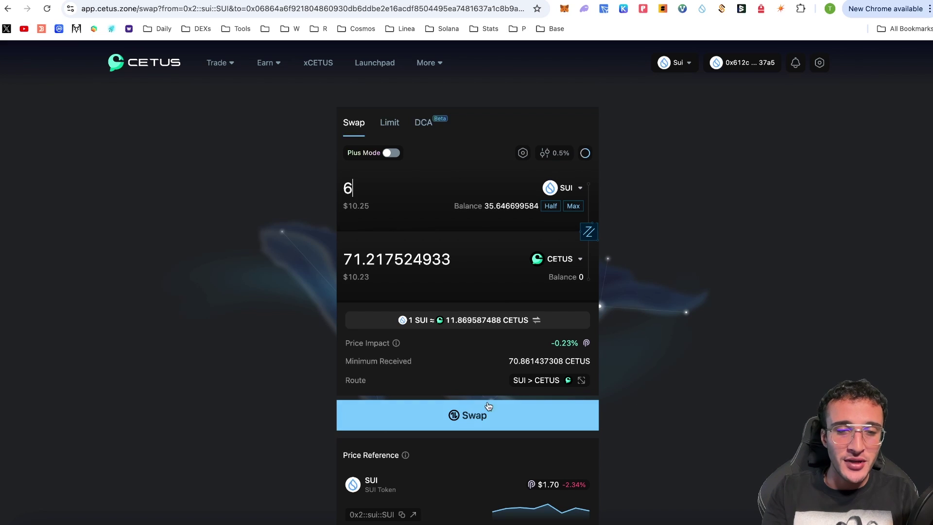
left_click(468, 410)
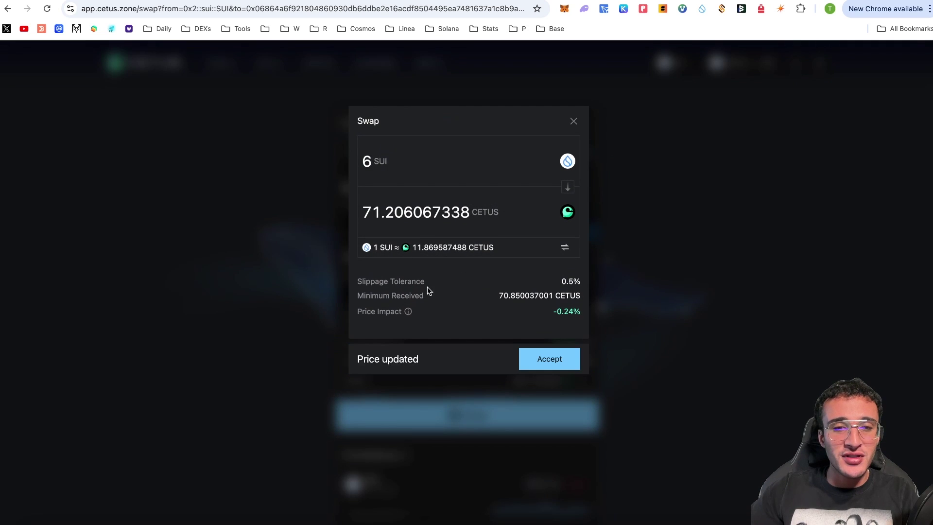
left_click(554, 359)
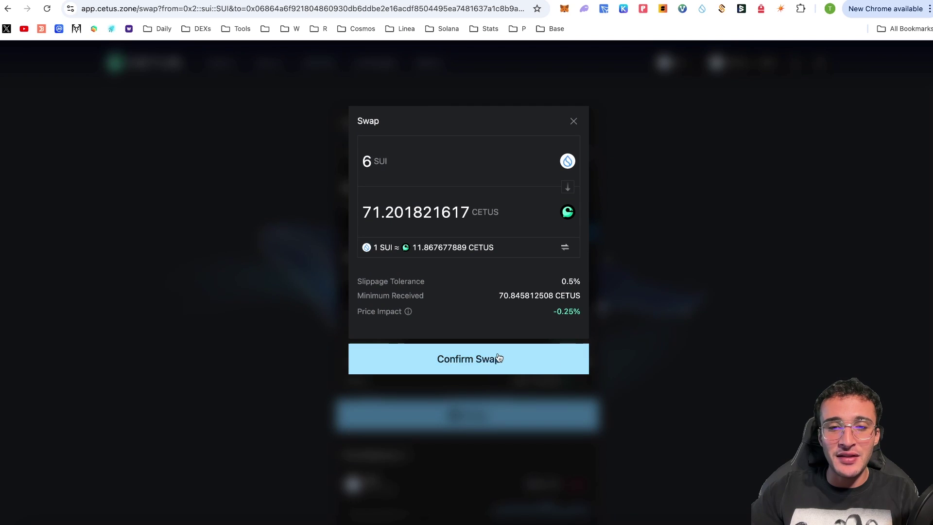
left_click(544, 359)
left_click(486, 362)
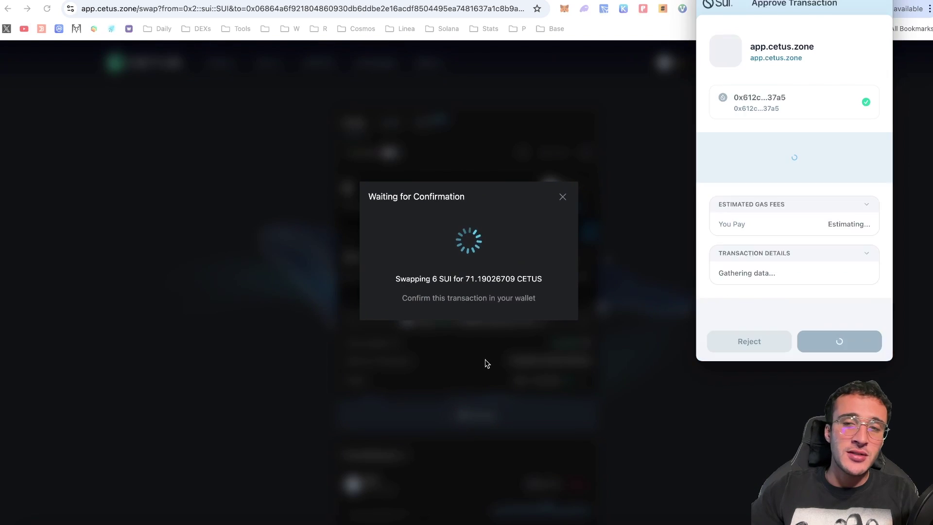
scroll(800, 310, "down", 5)
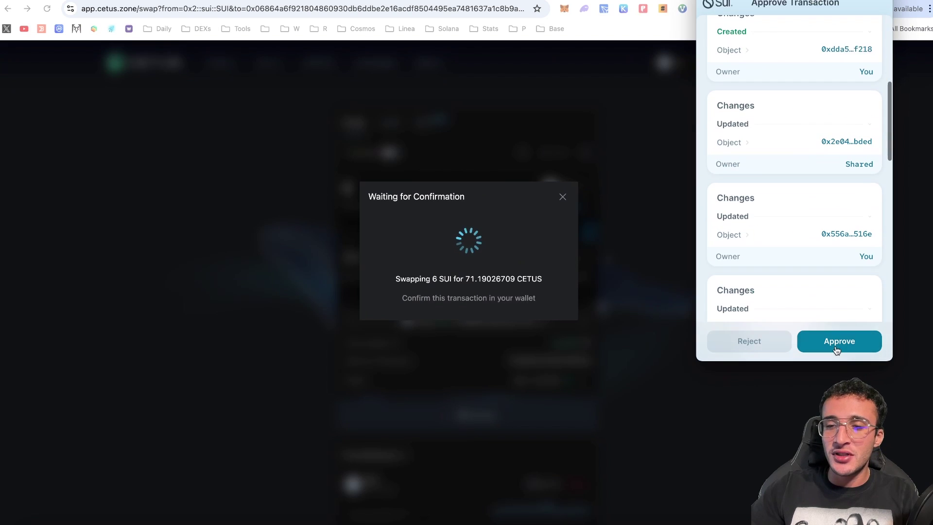
left_click(837, 348)
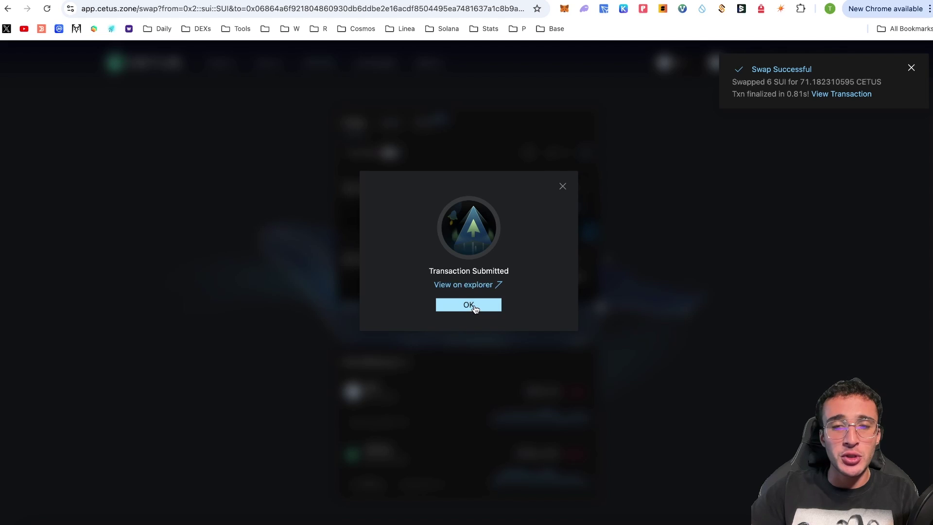
Dismiss the swap notice, check the 213.556118102 CETUS and 17.643733664 SUI balances, and open the pay-side token list
left_click(474, 307)
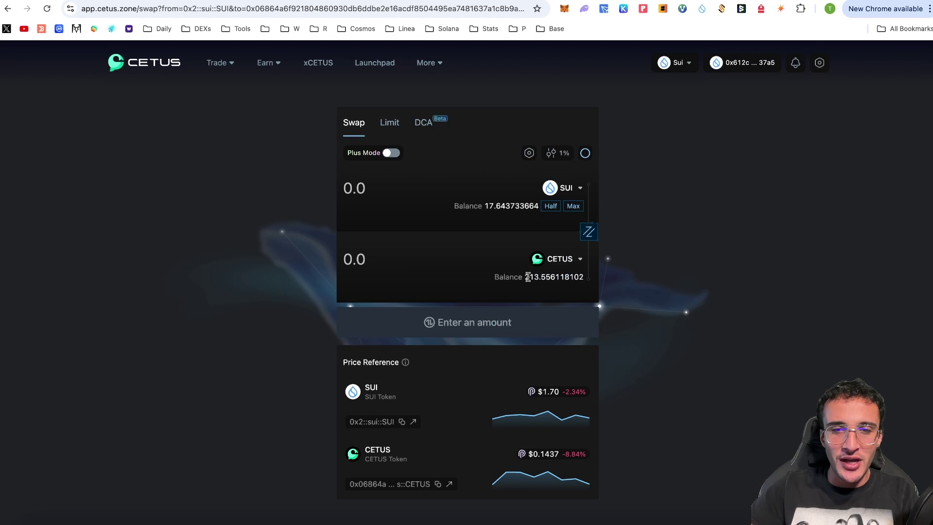
left_click_drag(527, 276, 573, 277)
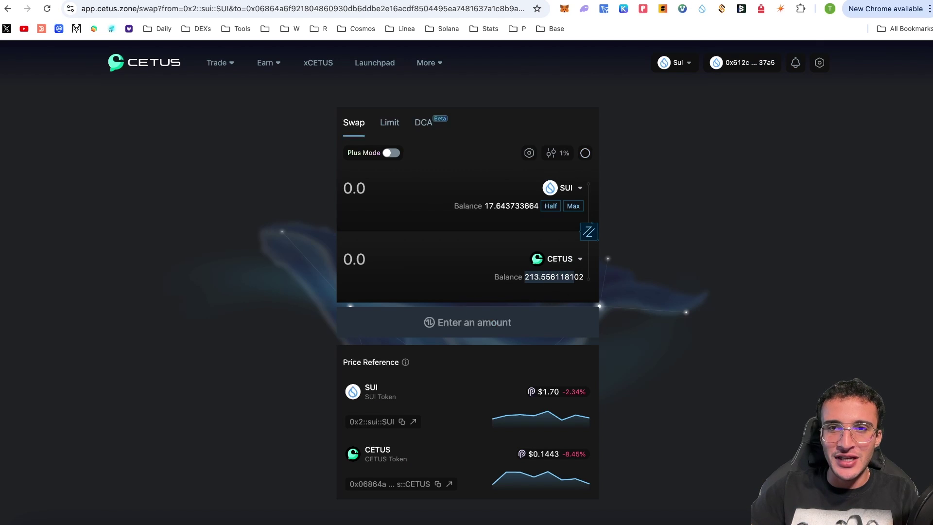
left_click(702, 8)
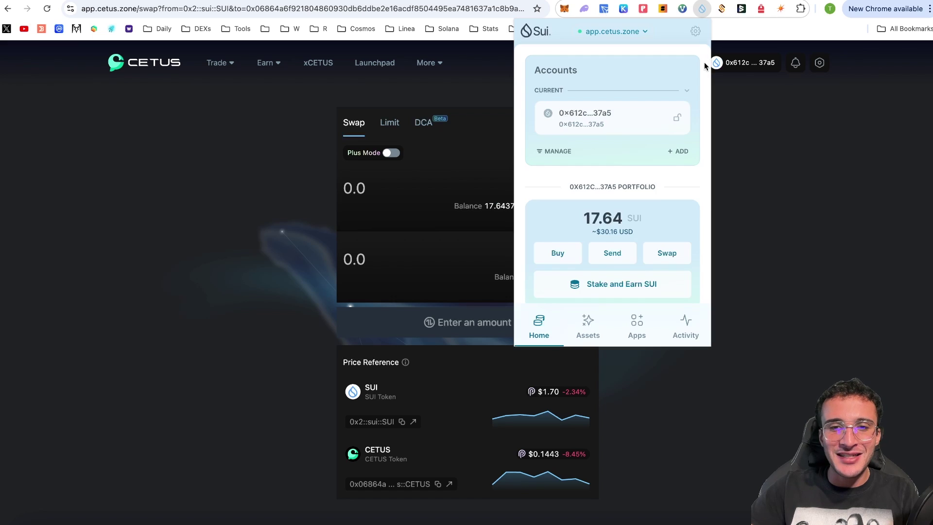
left_click(722, 207)
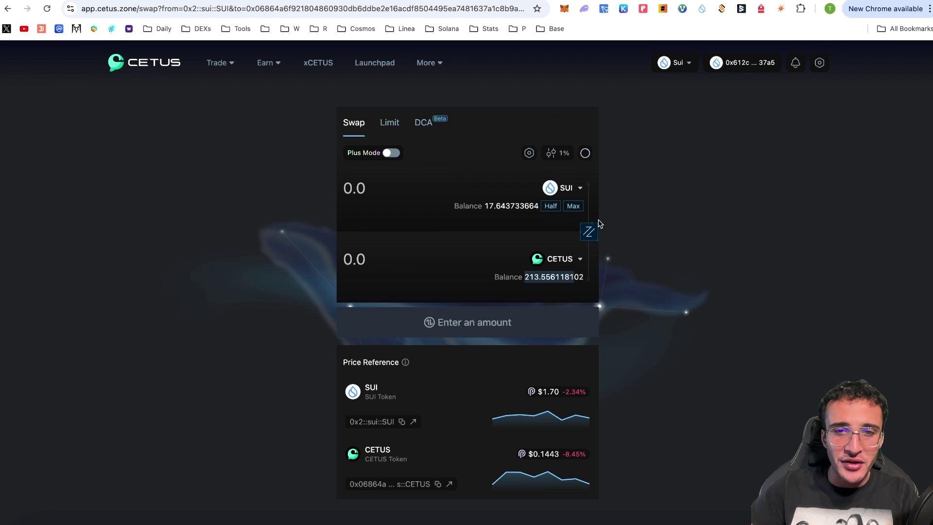
left_click(567, 187)
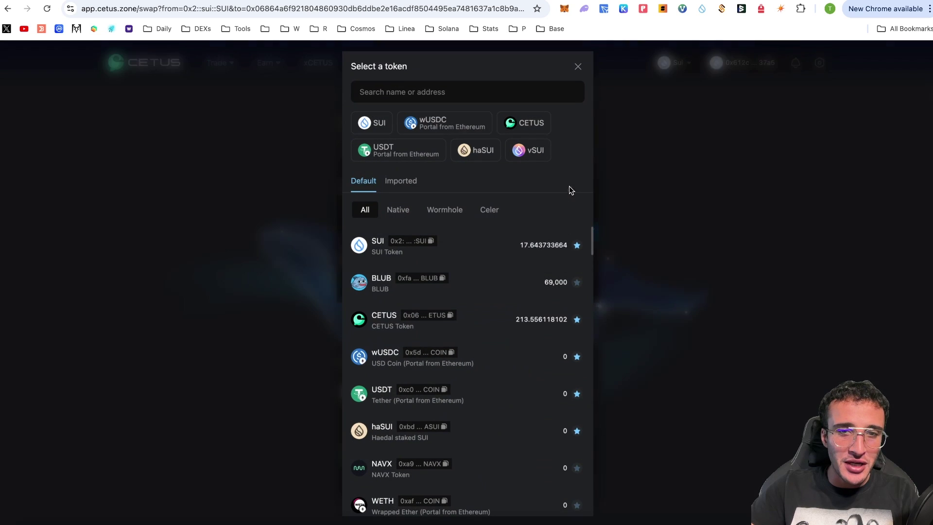
Reverse the swap pair to CETUS-to-SUI
left_click(532, 123)
left_click(549, 259)
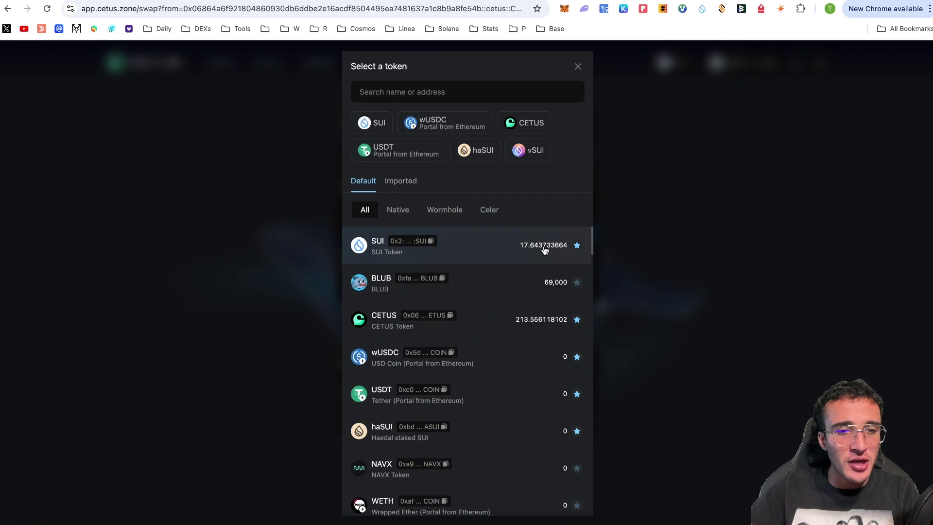
left_click(545, 249)
Swap 140 CETUS for 11.764327854 SUI, approving it in Sui Wallet
left_click(394, 189)
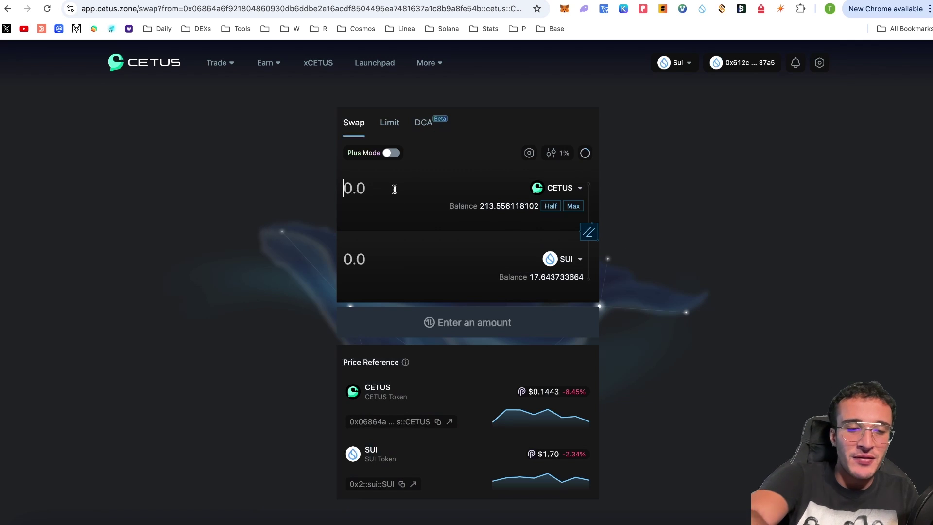
type("140")
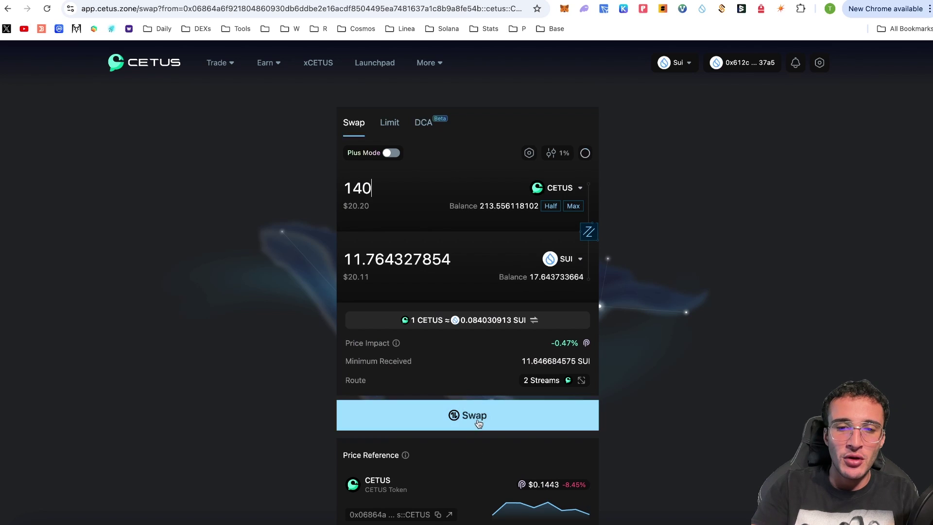
left_click(477, 422)
left_click(519, 362)
left_click(825, 344)
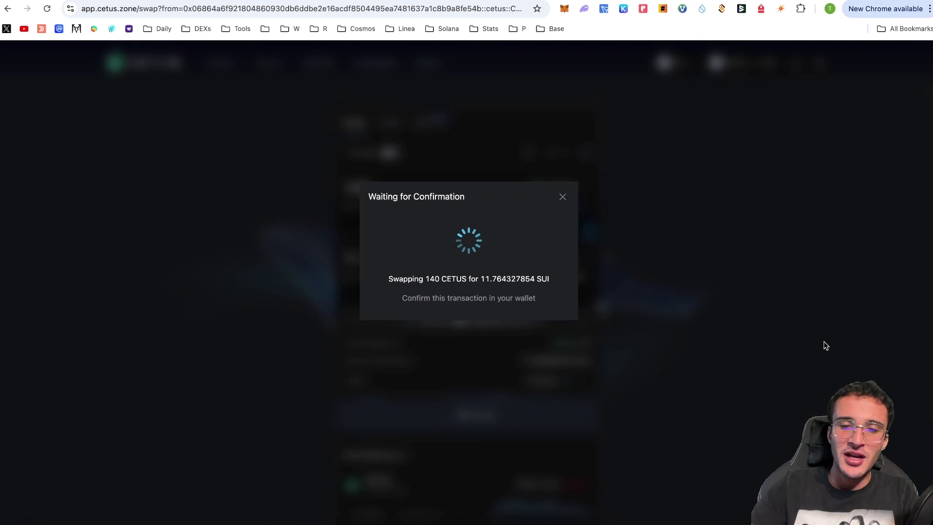
left_click(488, 308)
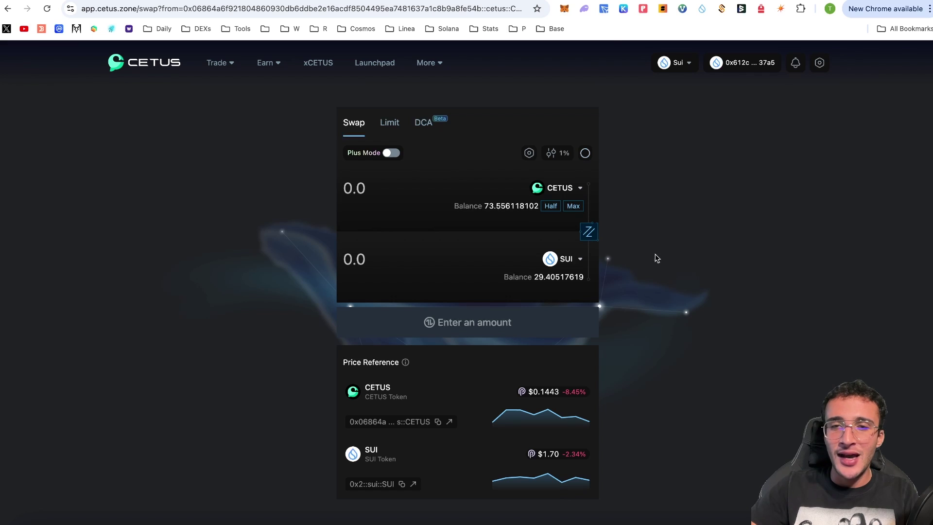
Confirm the wallet now holds 29.4 SUI, then bring up the Trade menu
left_click(700, 12)
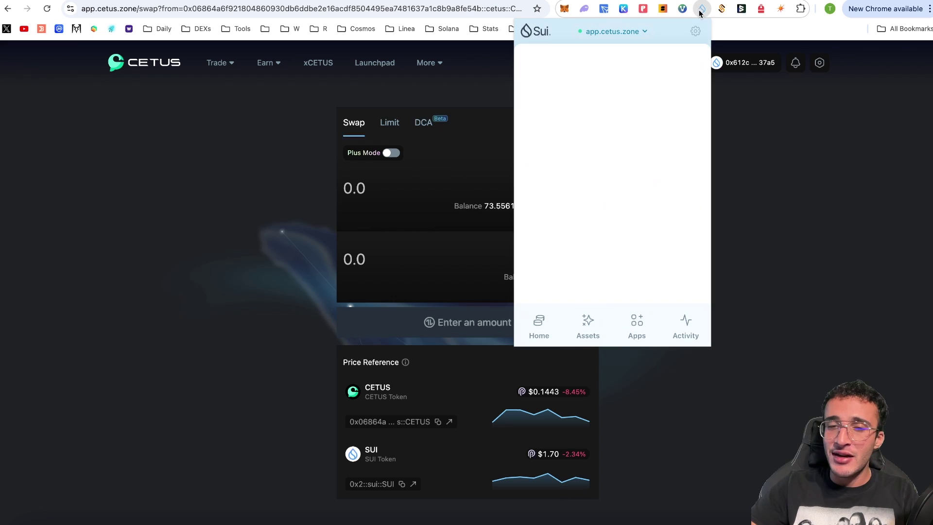
scroll(682, 165, "down", 3)
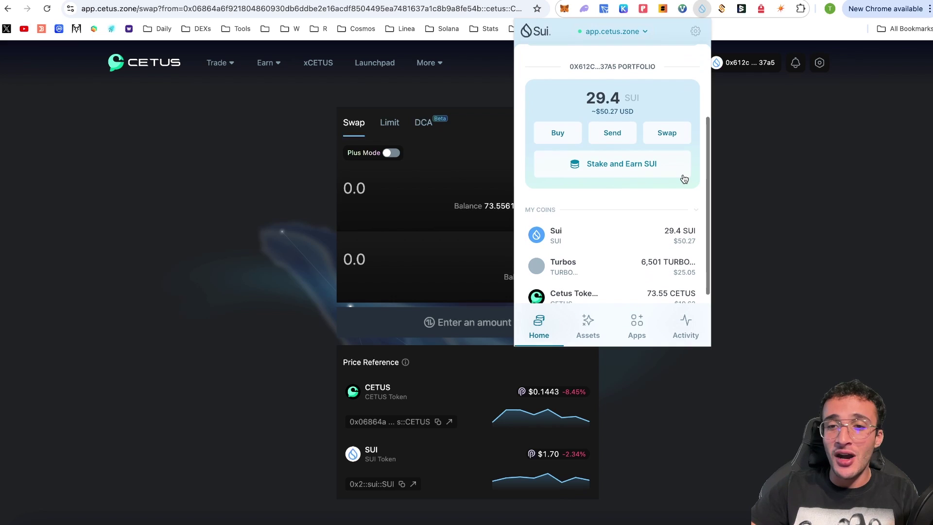
left_click(801, 240)
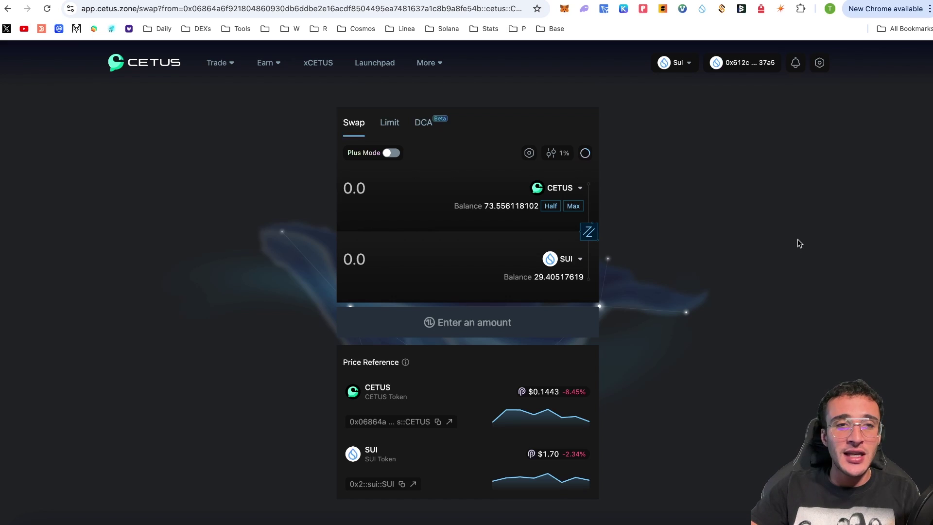
mouse_move(225, 68)
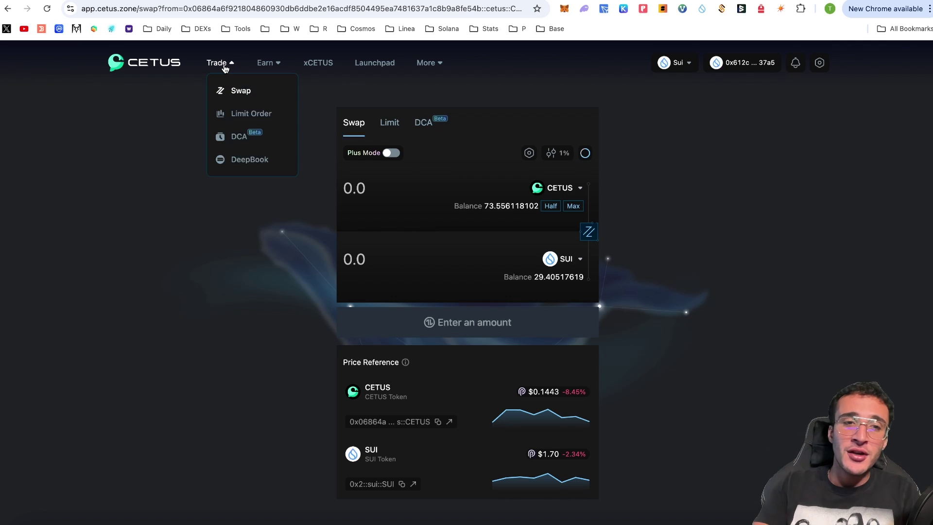
Draft a limit order spending 150 wUSDC on 100 SUI at 1.50, keeping the 7-day expiry
left_click(256, 119)
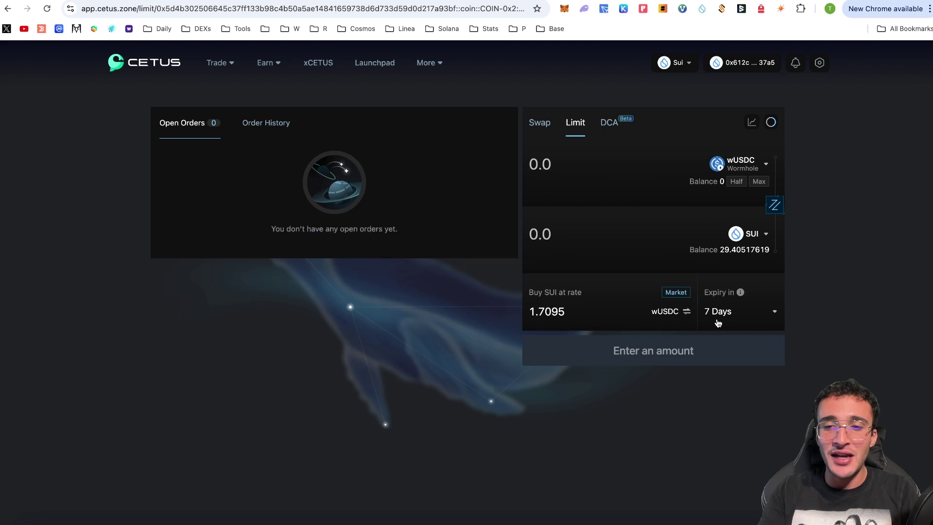
left_click(764, 310)
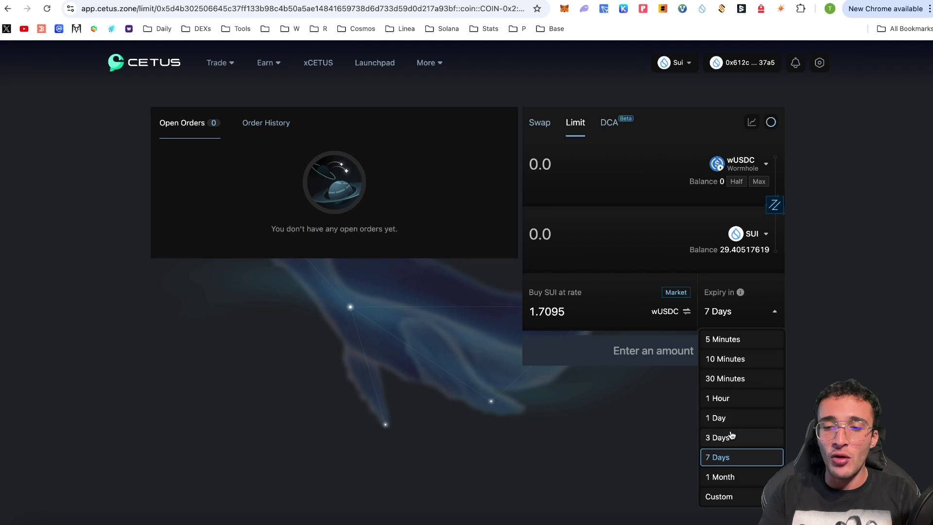
left_click(805, 407)
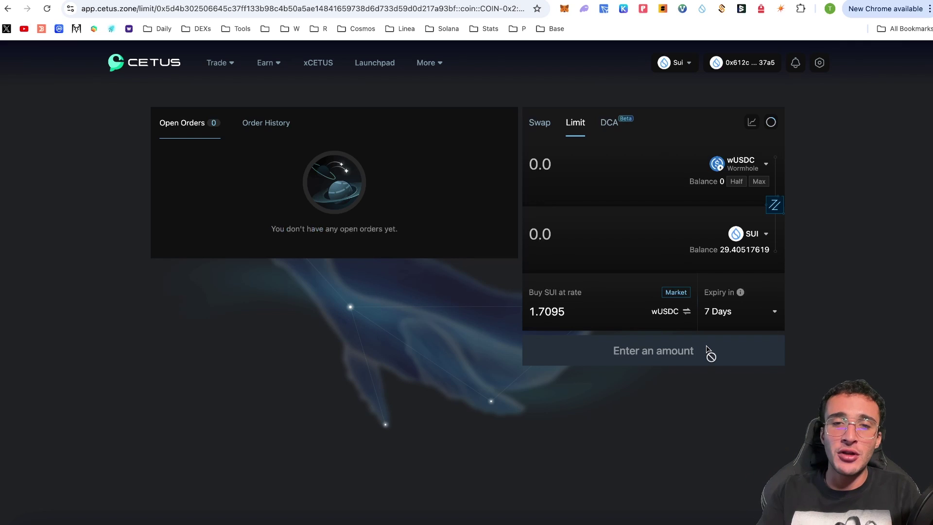
type("150")
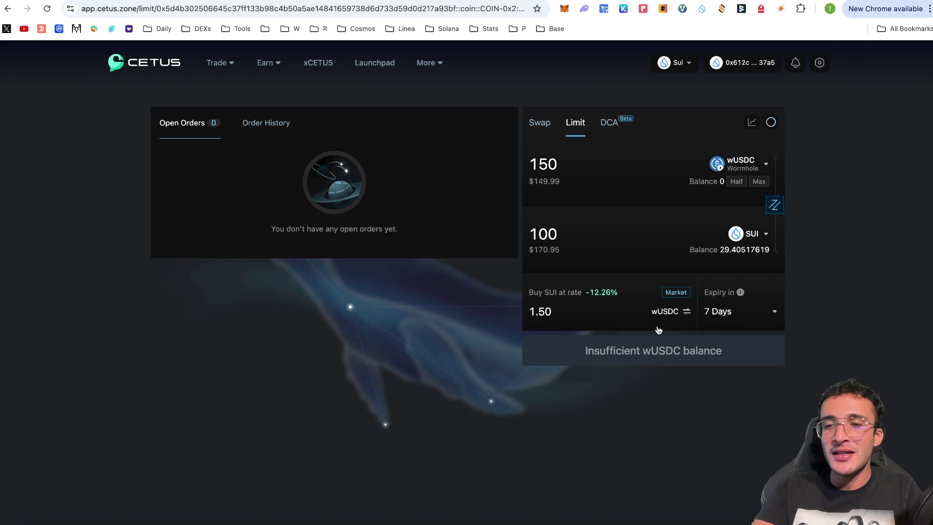
mouse_move(741, 297)
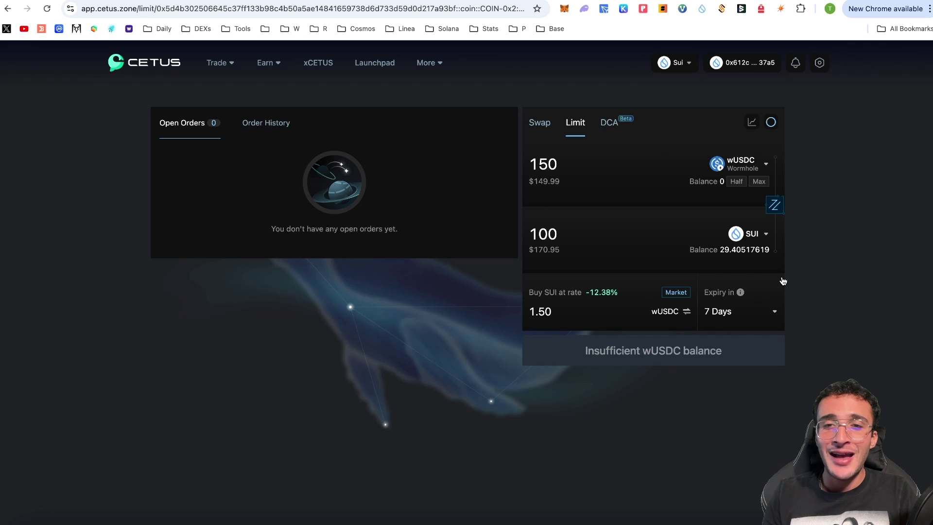
On the DCA tab, enter 100 wUSDC and change the number of orders to 30
left_click(615, 123)
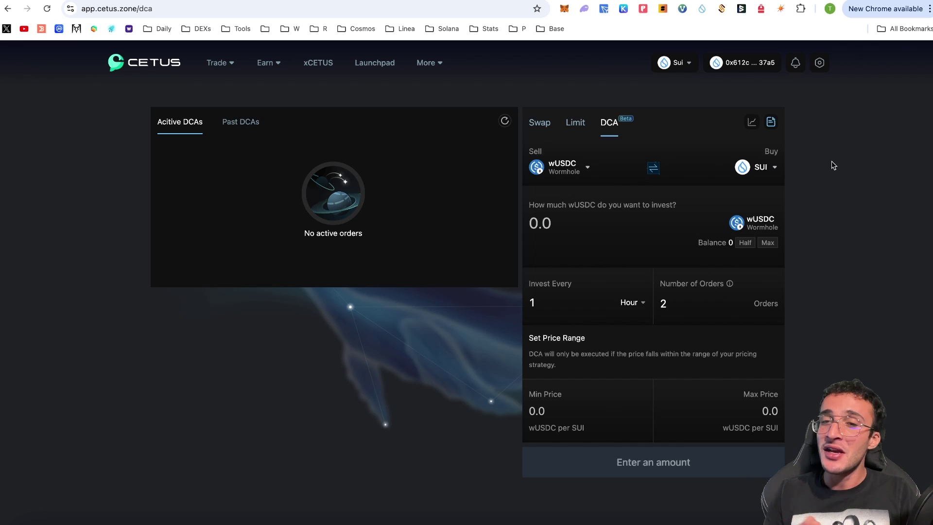
left_click(580, 225)
type("100")
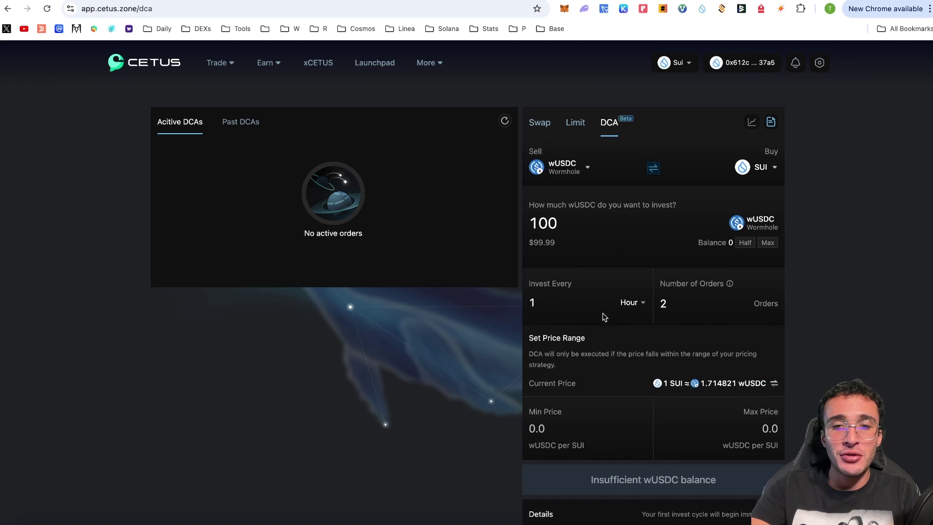
left_click(699, 310)
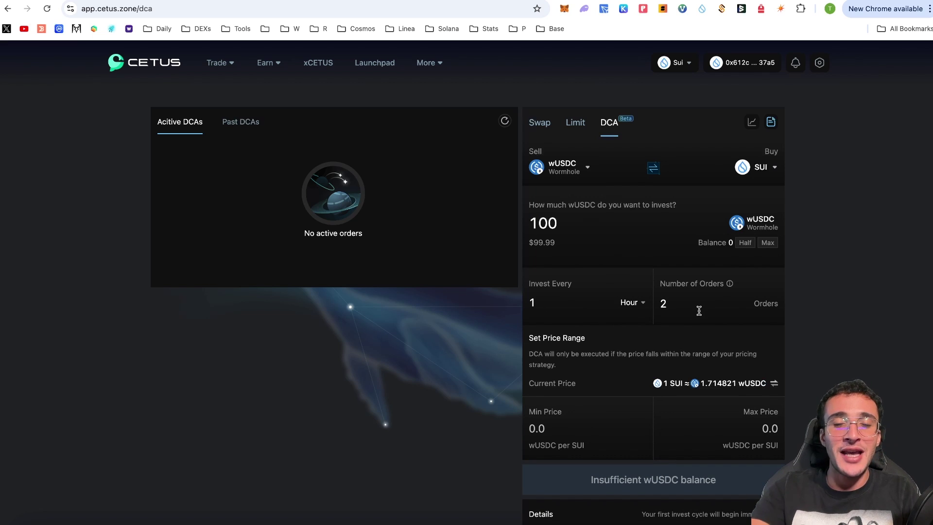
key("BackSpace")
type("30")
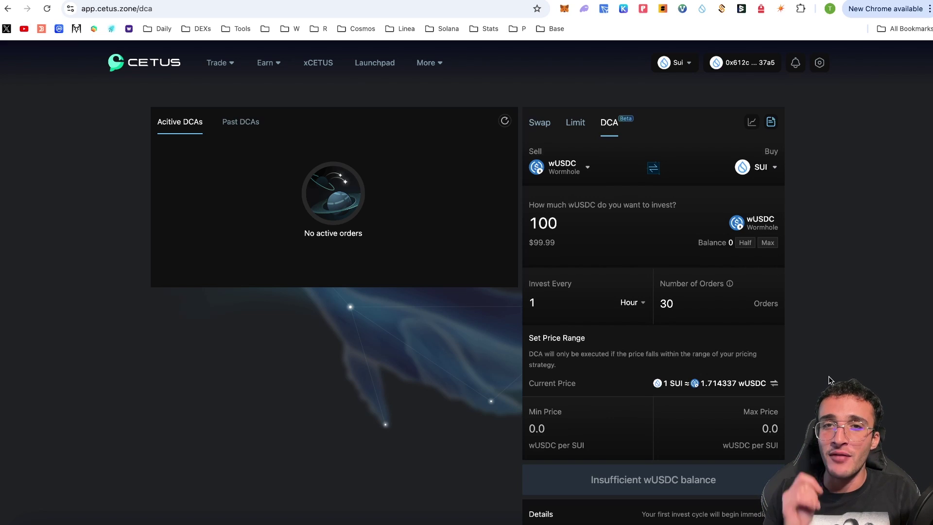
mouse_move(271, 67)
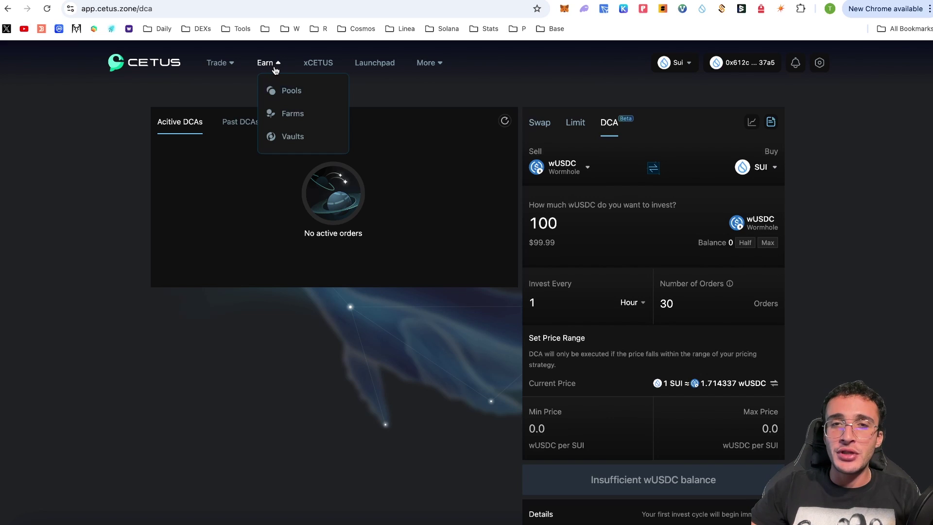
left_click(274, 93)
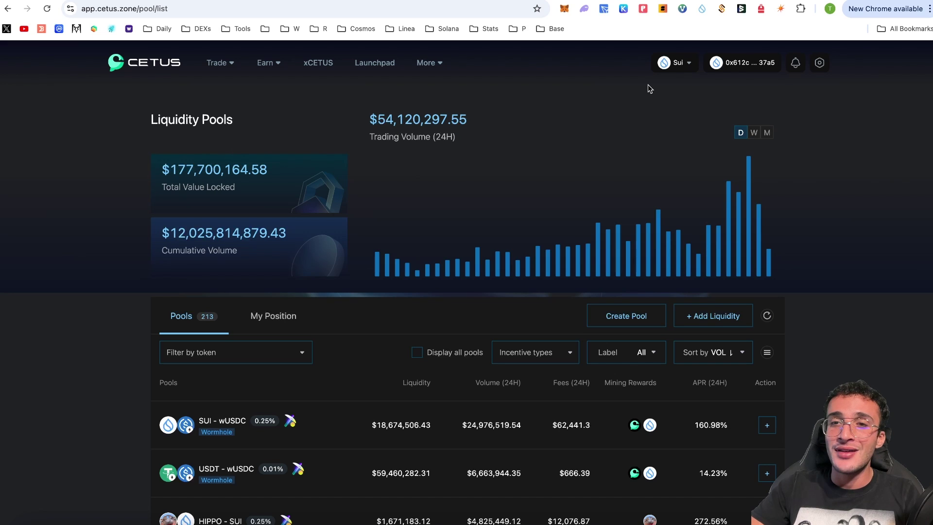
left_click(667, 67)
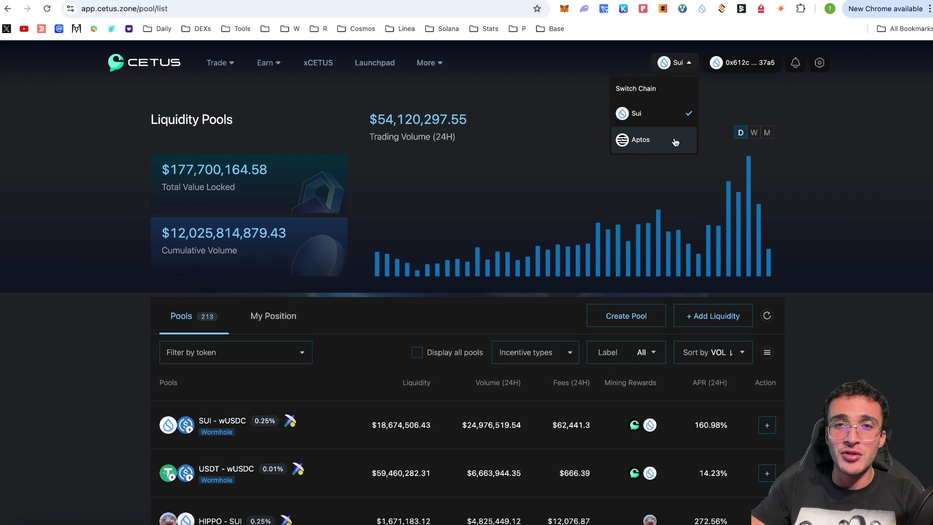
left_click(892, 139)
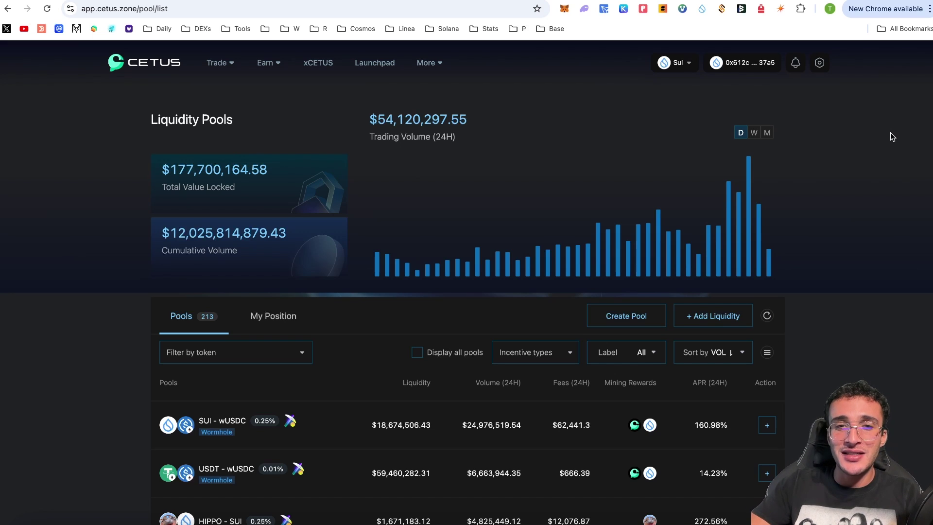
scroll(907, 133, "down", 1)
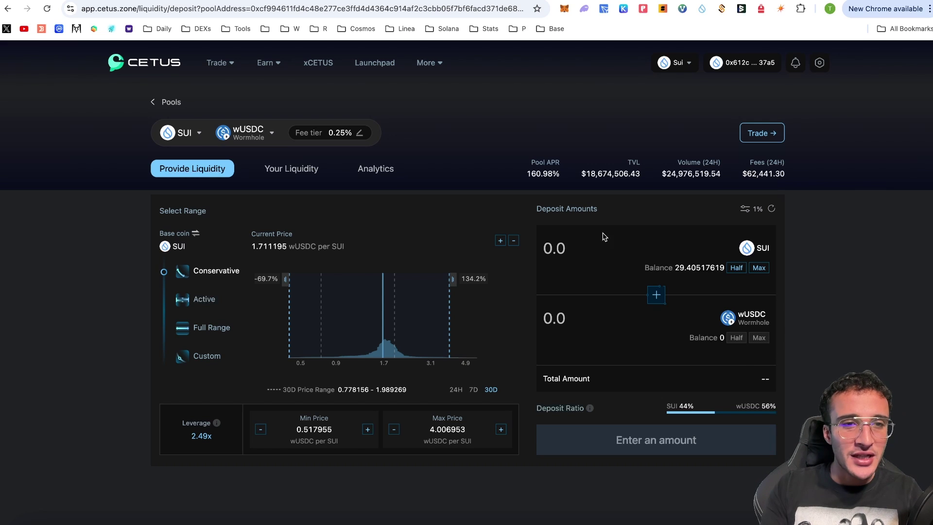
On the Swap page, reverse the pair to SUI→wUSDC and enter 5 SUI
mouse_move(233, 71)
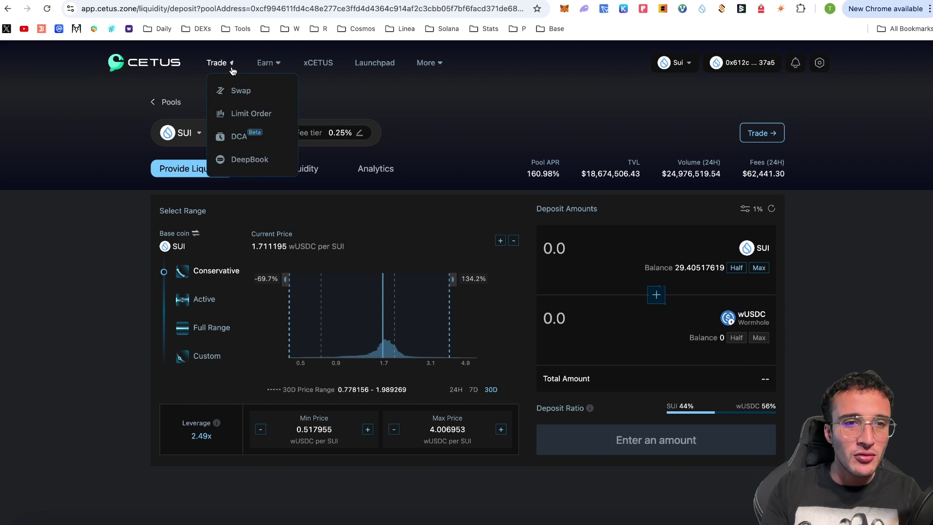
left_click(229, 92)
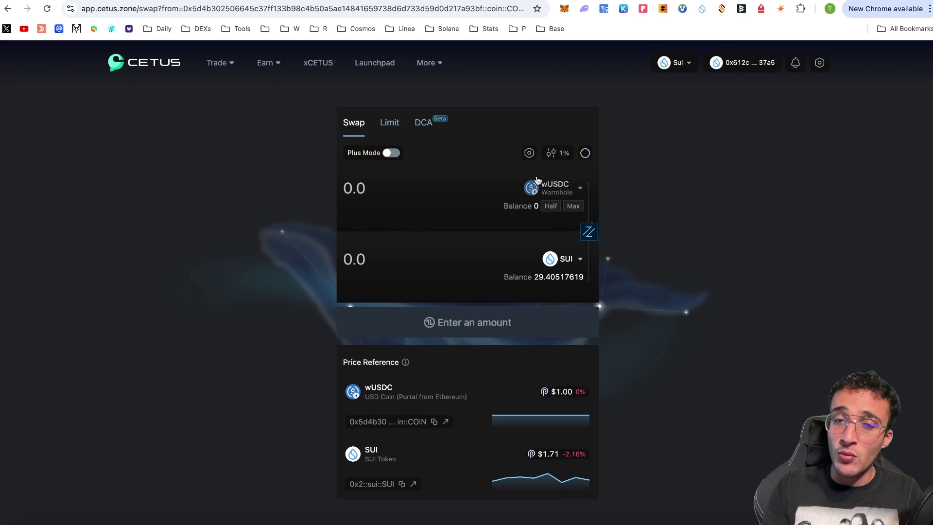
left_click(590, 233)
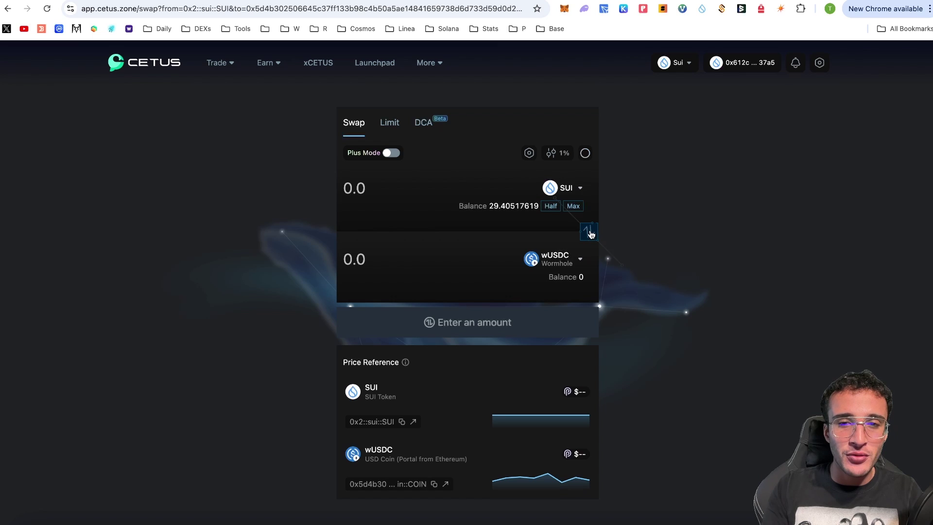
left_click(406, 194)
type("5")
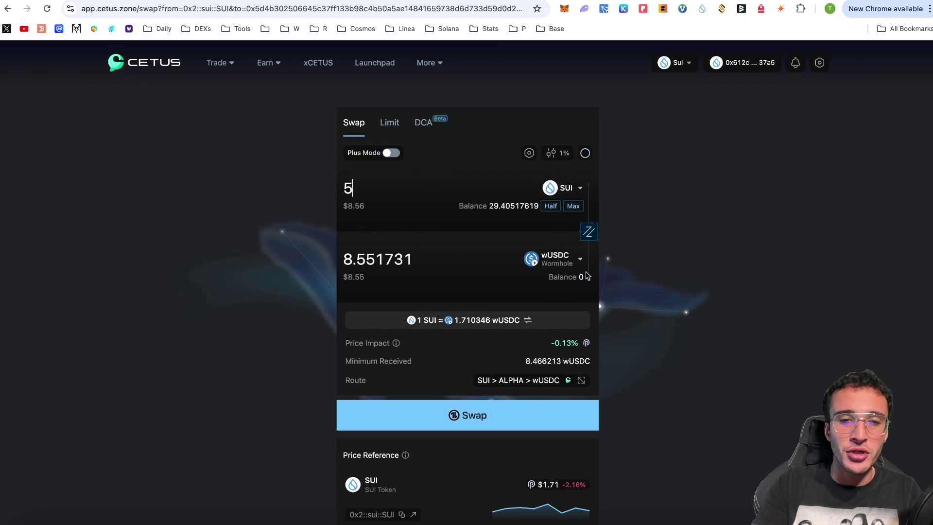
Confirm the 5 SUI swap and approve the transaction in the Sui wallet
left_click(508, 418)
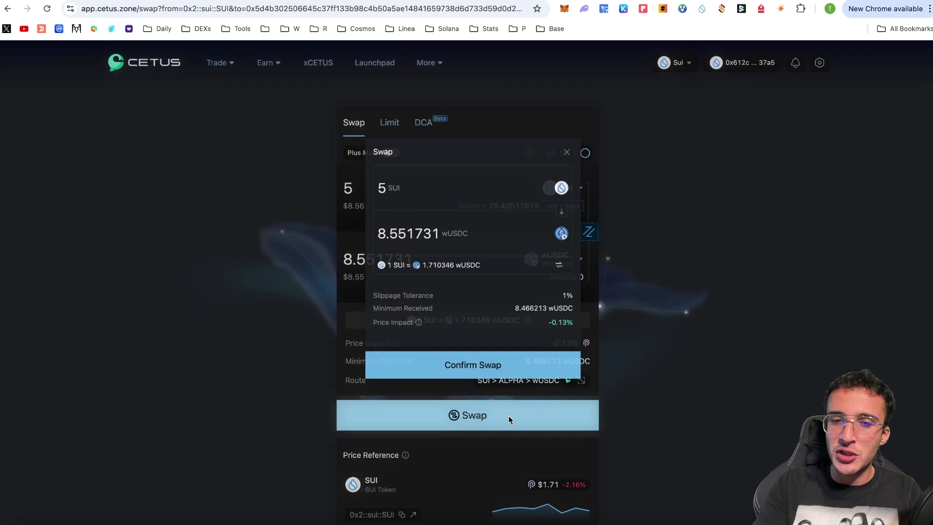
left_click(511, 365)
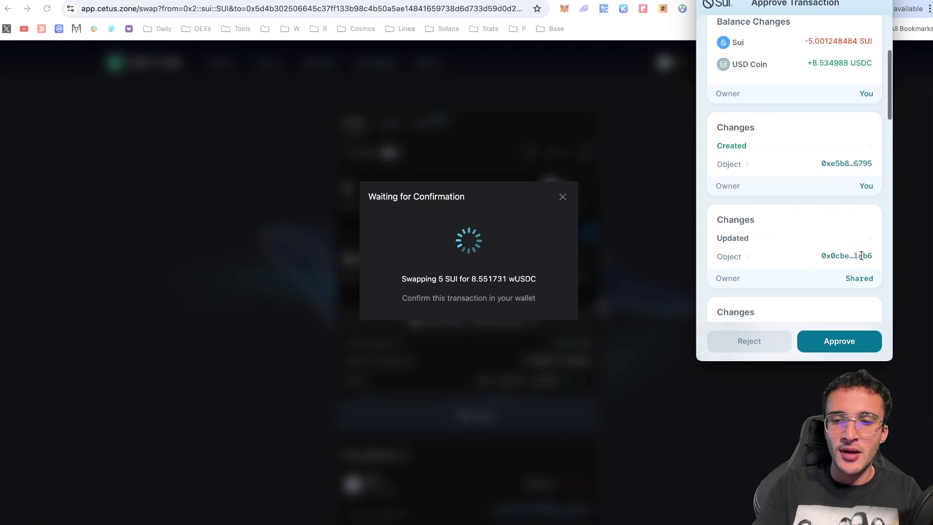
scroll(862, 256, "down", 5)
left_click(845, 346)
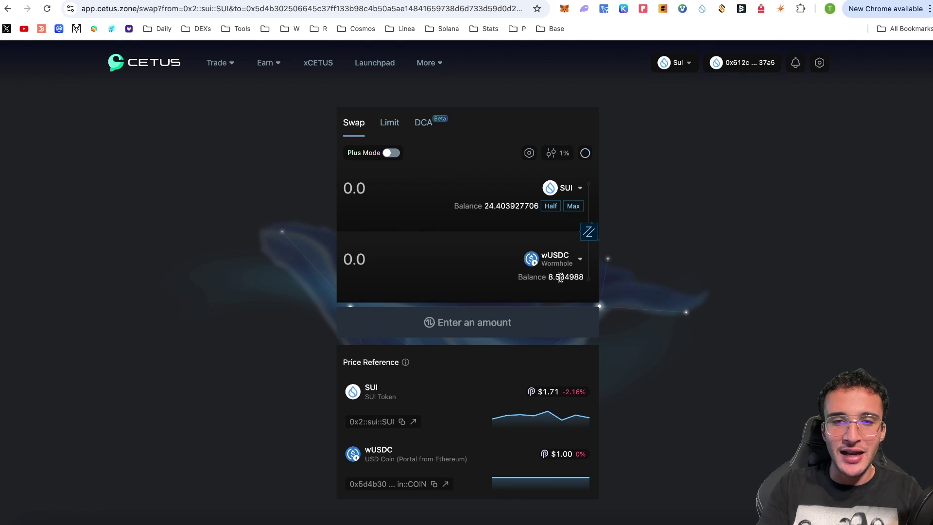
Find and open the SUI - wUSDC pool from the Earn > Pools list
mouse_move(269, 64)
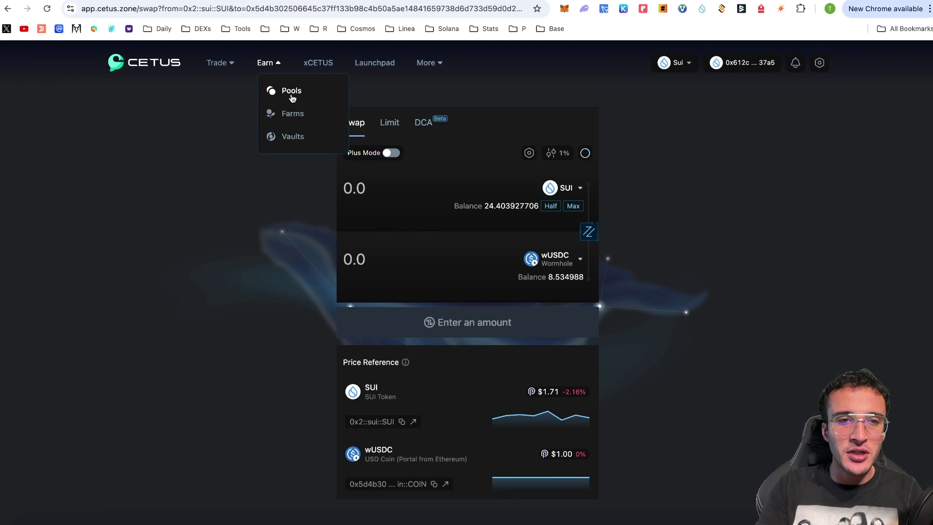
left_click(291, 92)
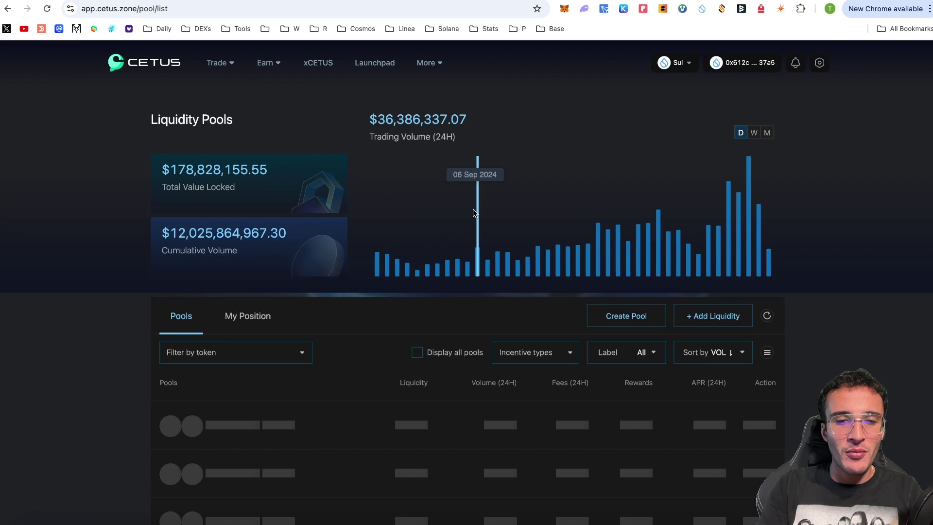
scroll(473, 212, "down", 2)
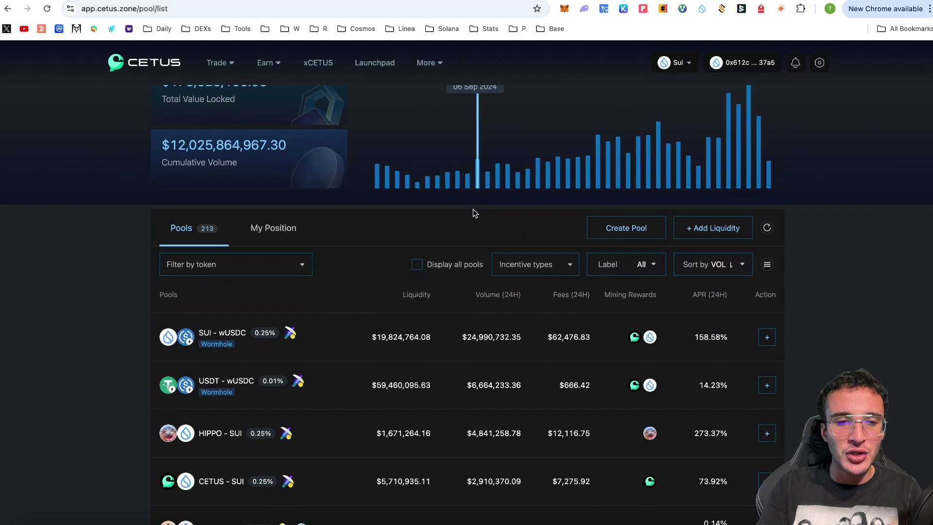
left_click(443, 352)
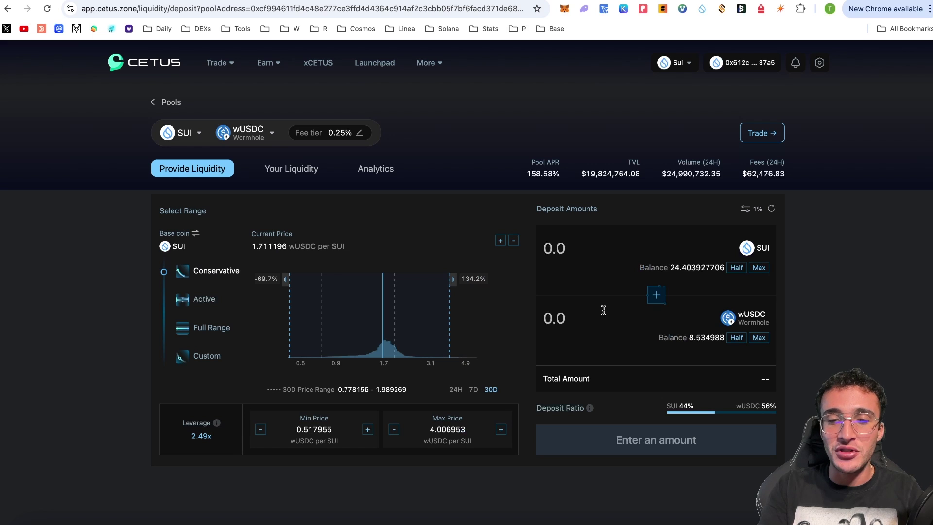
Add liquidity with 5 wUSDC, confirm, and approve the transaction in the wallet
left_click(592, 319)
type("5")
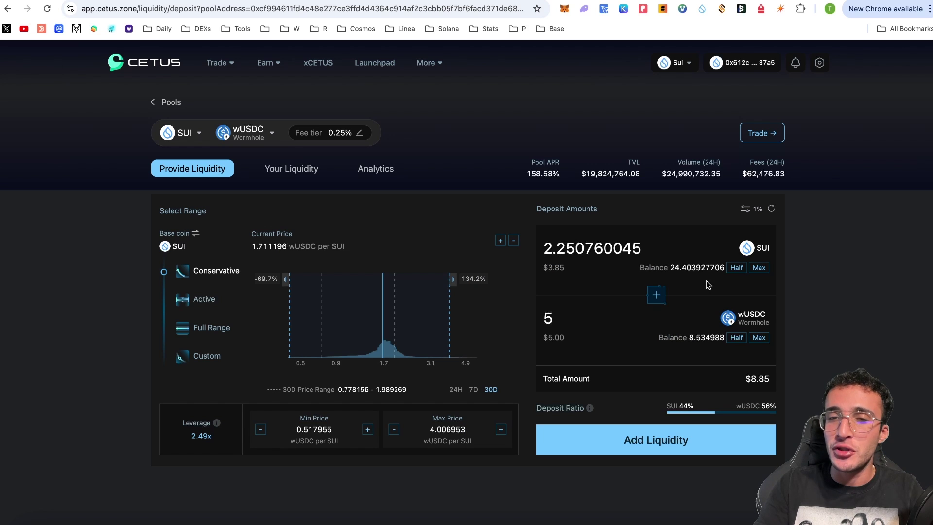
left_click(683, 444)
left_click(508, 457)
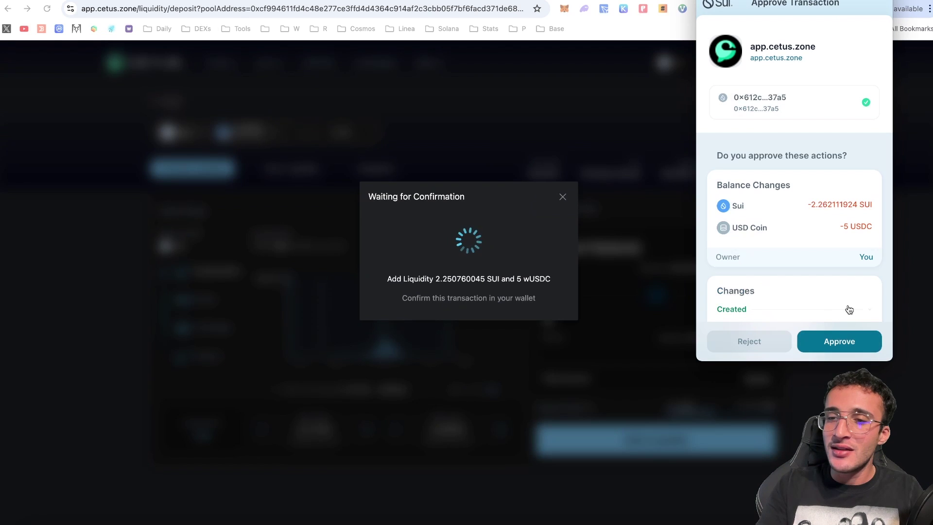
left_click(837, 342)
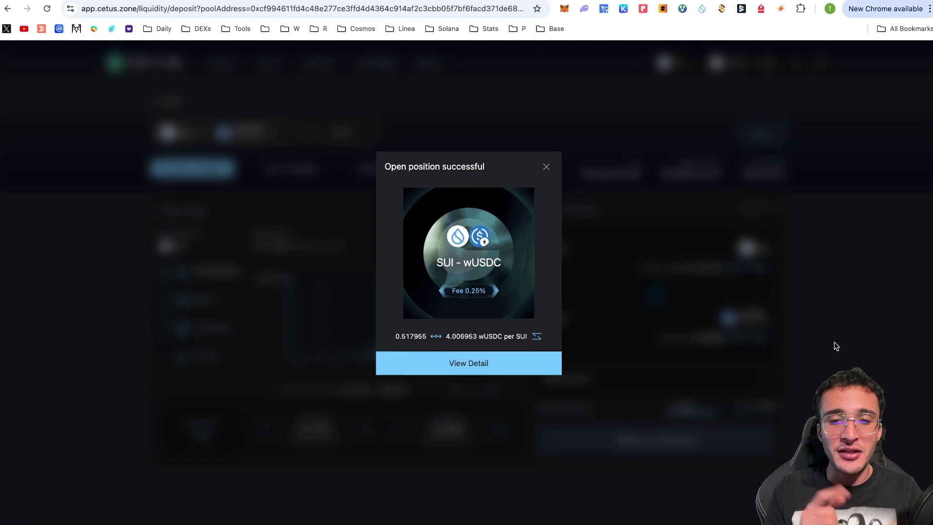
Dismiss the success notice and open the SUI - wUSDC position's details from Your Liquidity
left_click(835, 345)
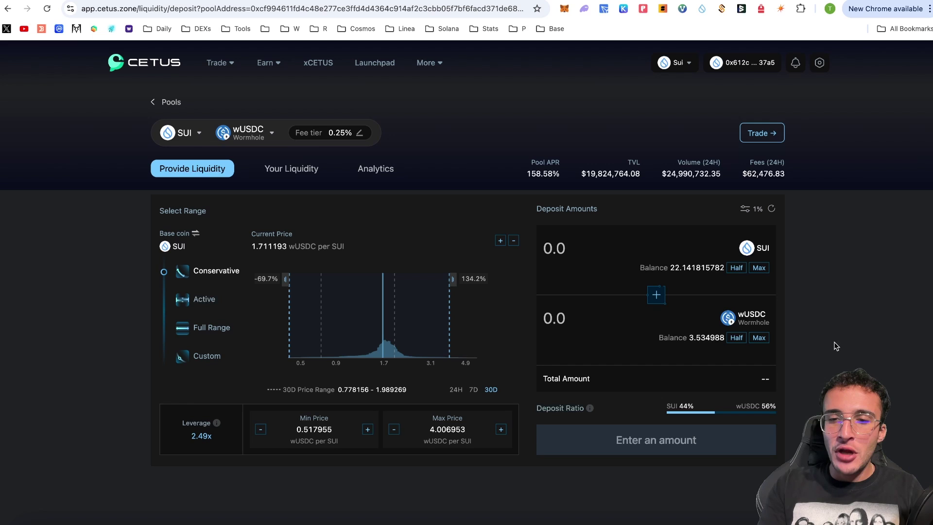
left_click(270, 168)
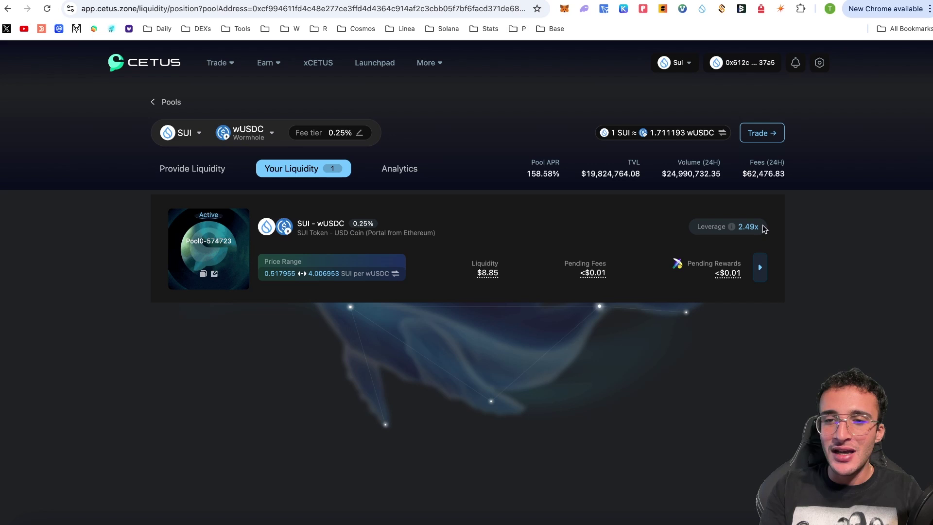
mouse_move(732, 229)
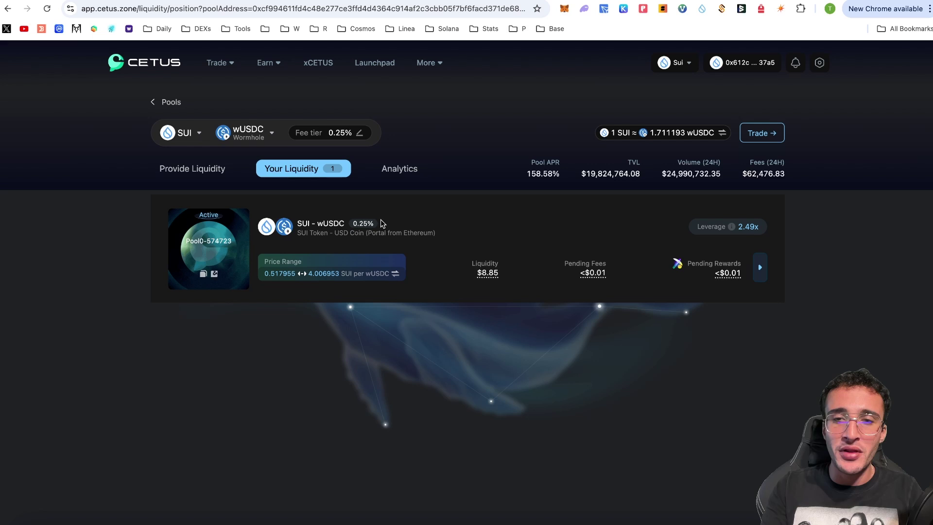
left_click(760, 268)
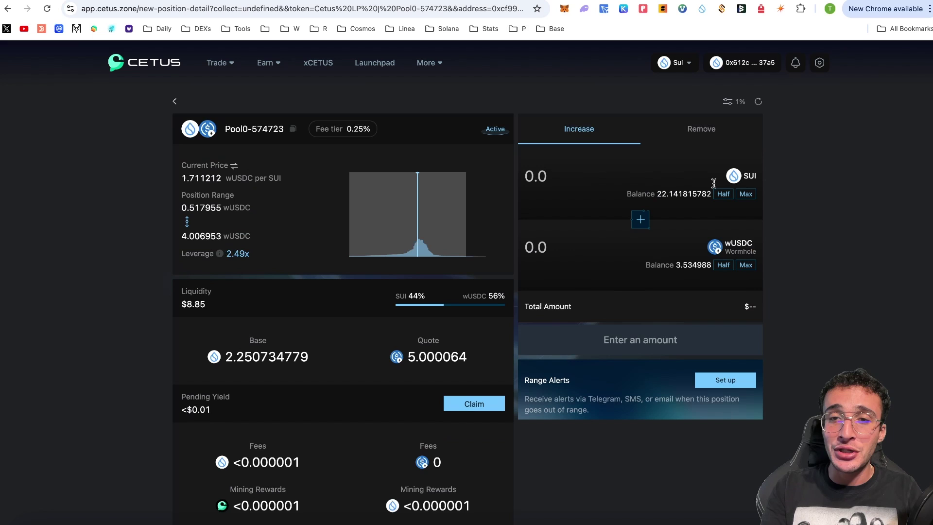
Stage removal of 100% of the position: 2.250734779 SUI and 5.000064 wUSDC
left_click(693, 133)
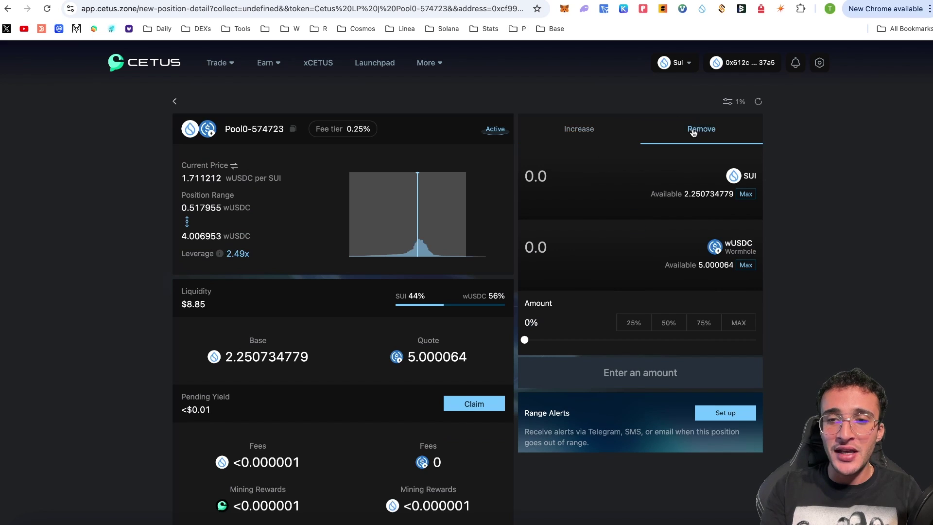
left_click(748, 197)
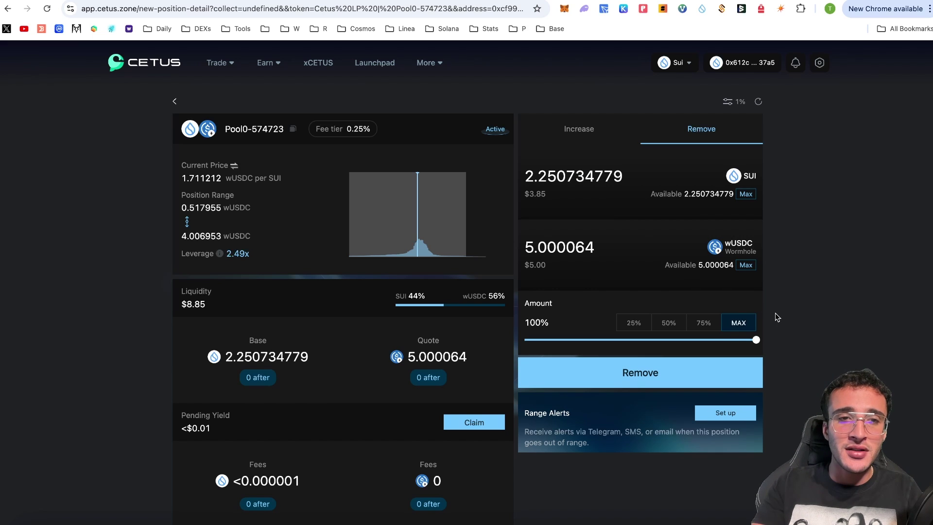
mouse_move(262, 65)
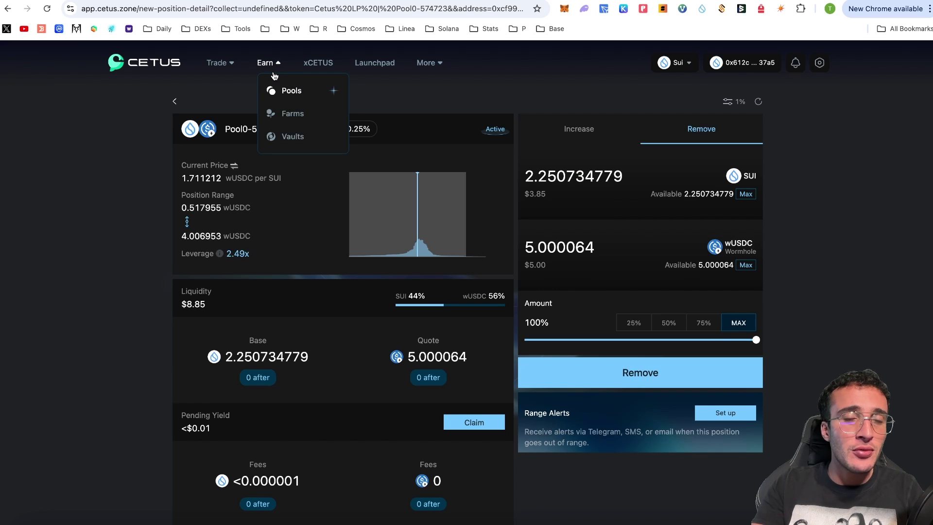
Go to Farms and scroll through the haSUI-SUI, vSUI-SUI and afSUI-SUI farms
left_click(295, 115)
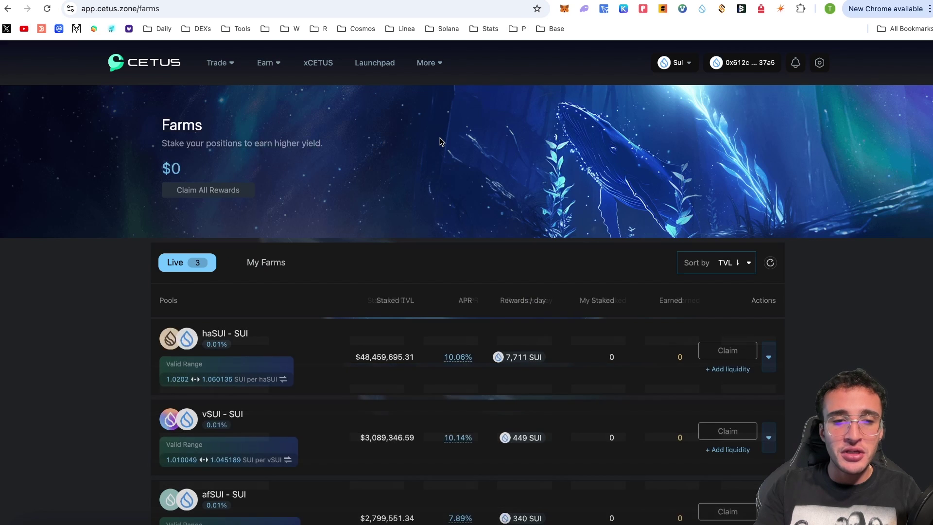
scroll(441, 141, "down", 3)
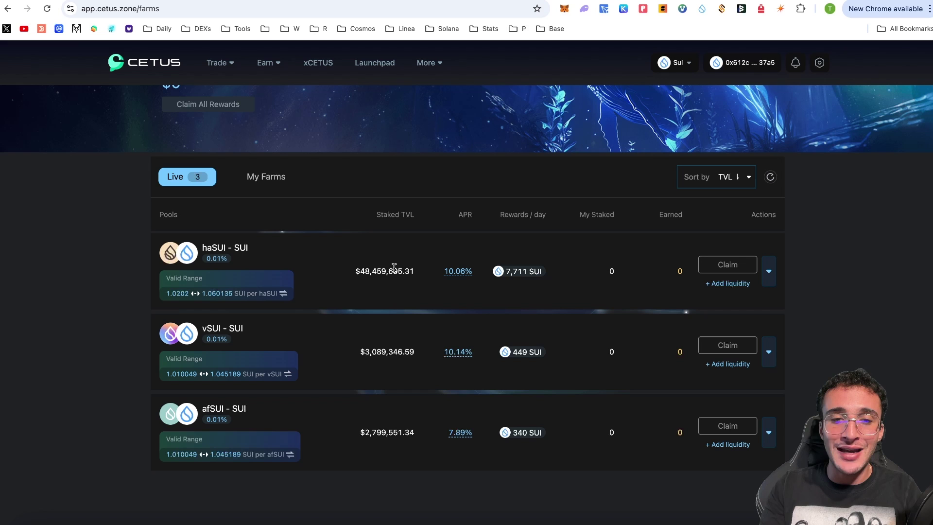
mouse_move(435, 276)
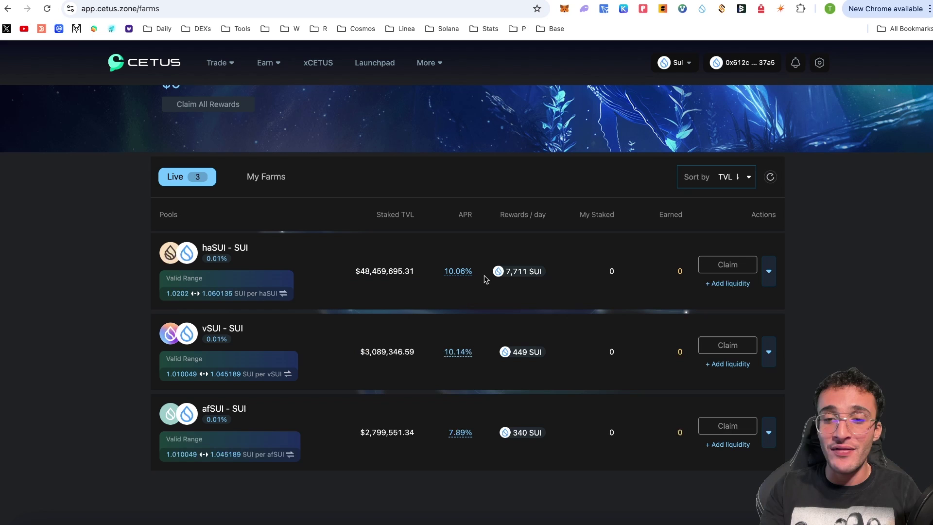
scroll(533, 279, "up", 3)
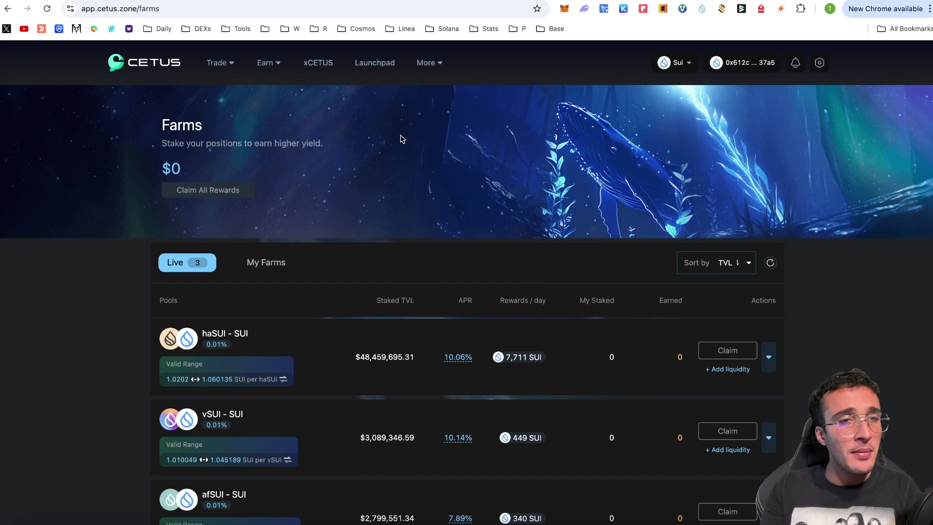
Go to Vaults, expand the haSUI - SUI vault's holdings, and open that vault
mouse_move(275, 62)
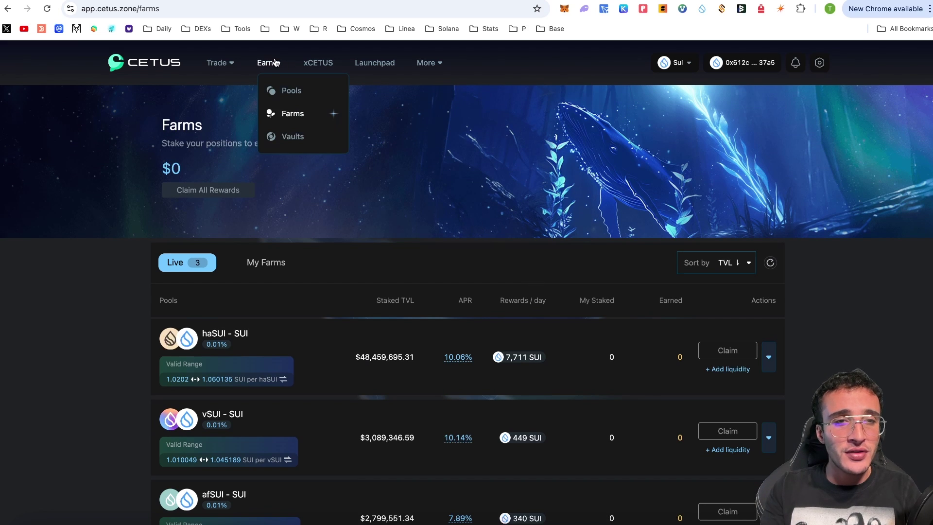
left_click(303, 137)
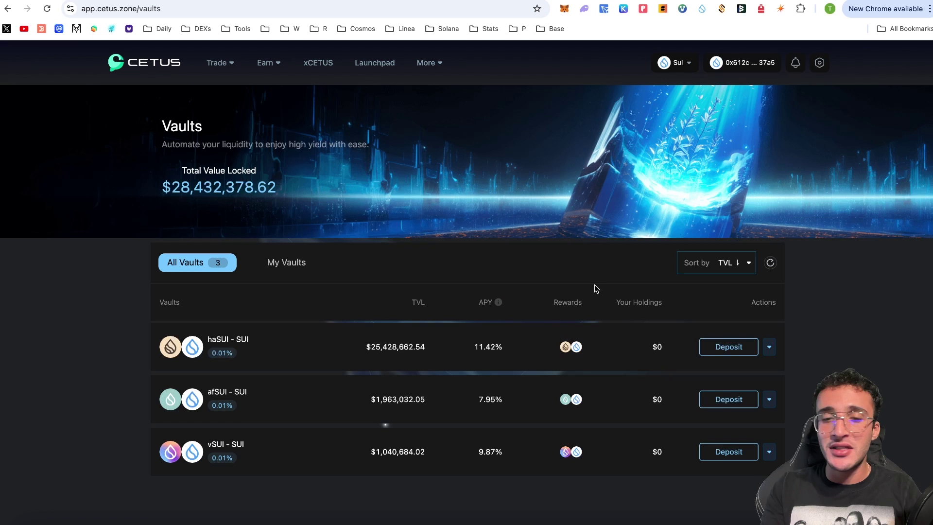
left_click(533, 353)
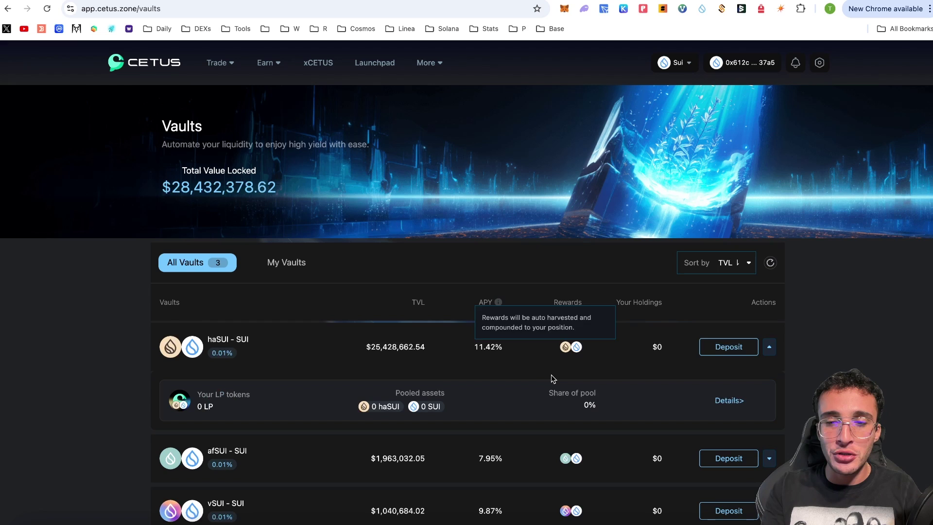
left_click(731, 348)
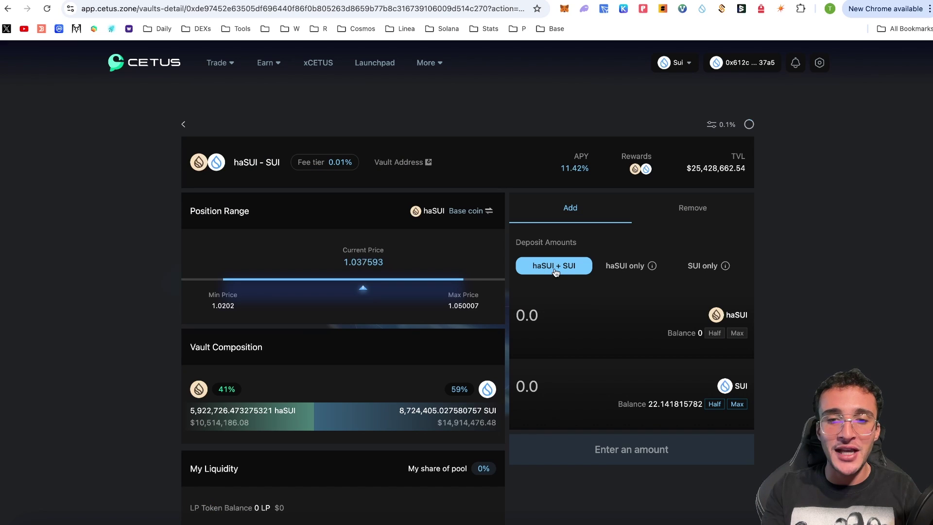
Try the 'haSUI only' and 'SUI only' deposit options, then go back to the vault list
left_click(629, 268)
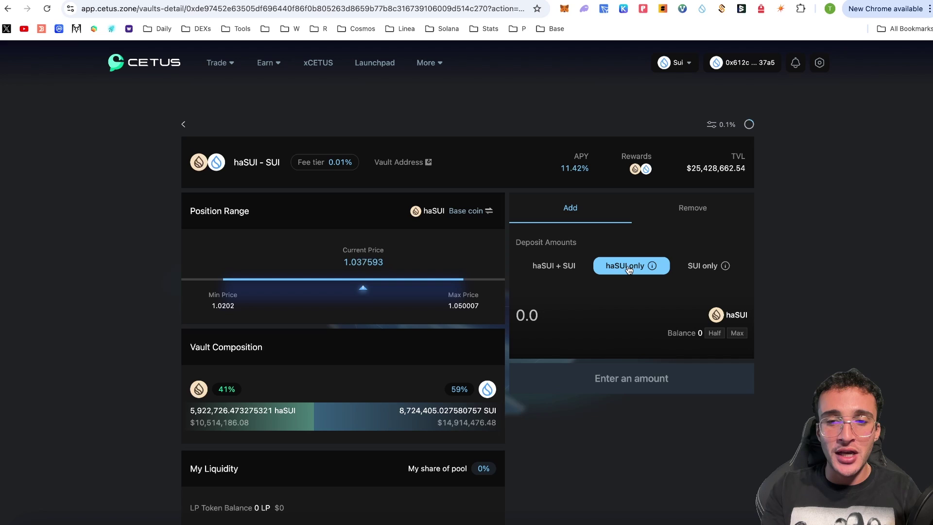
left_click(718, 271)
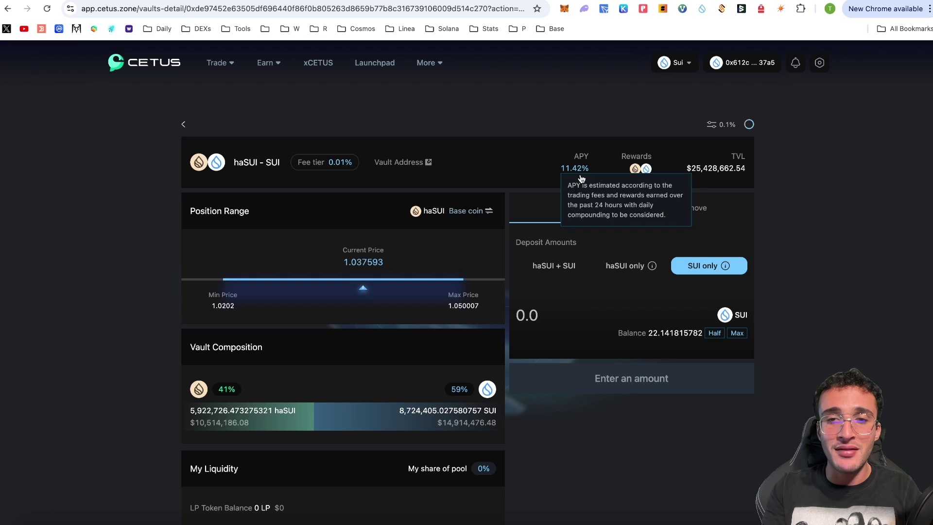
mouse_move(639, 174)
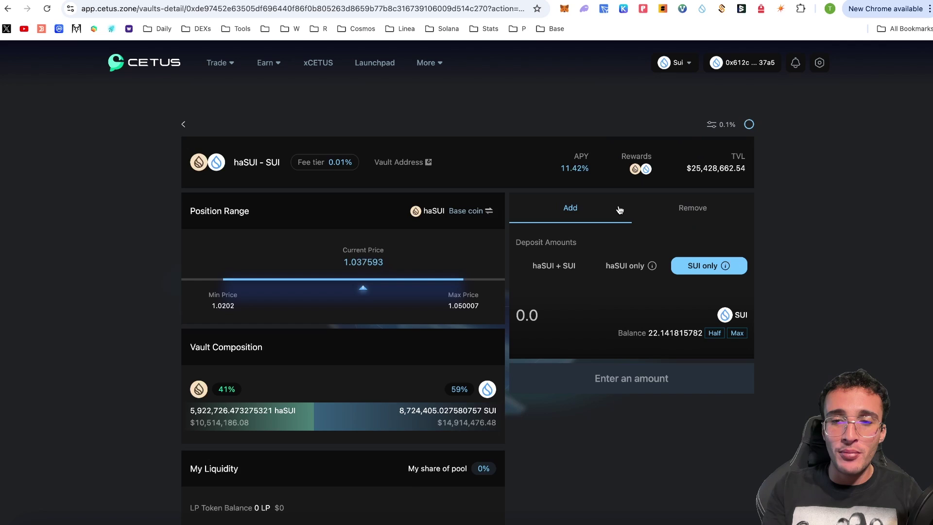
key("super+bracketleft")
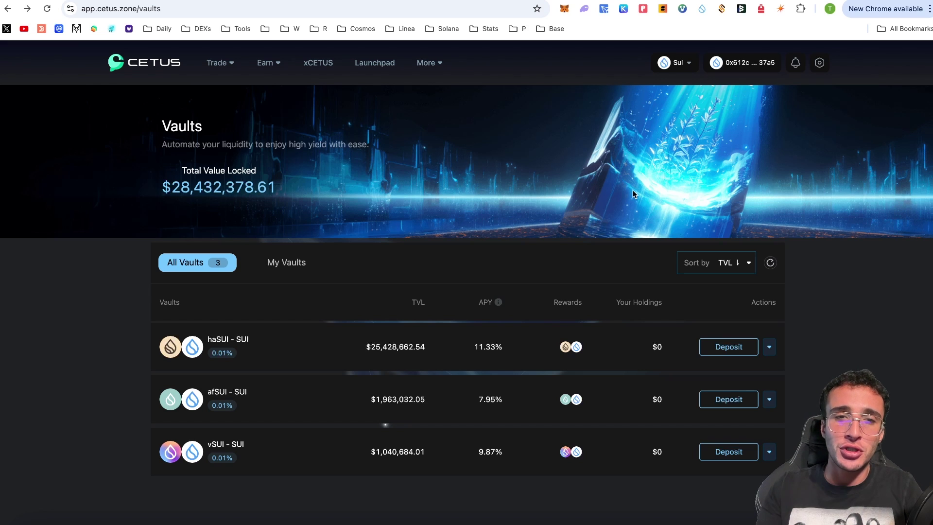
Open the xCETUS dashboard and scroll through its 'Learn more' conversion documentation
left_click(317, 62)
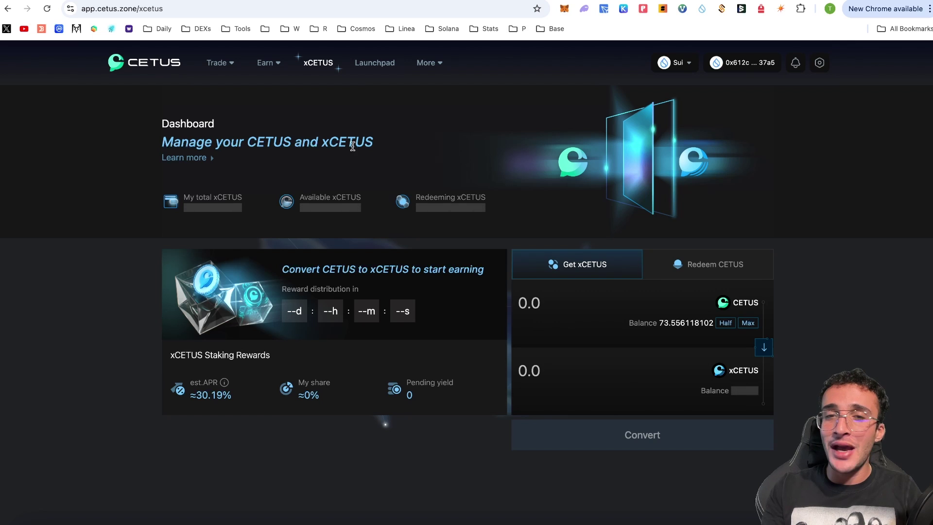
left_click(196, 156)
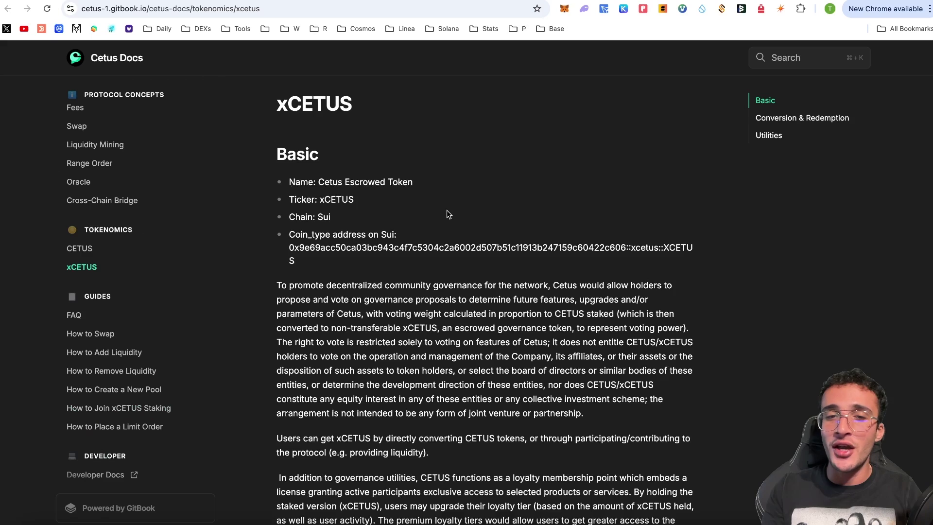
scroll(447, 210, "down", 8)
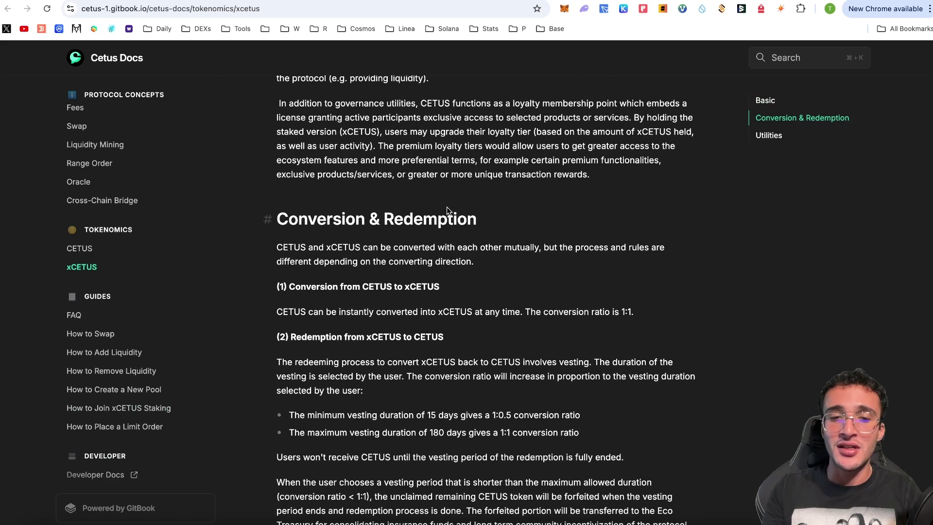
scroll(447, 206, "down", 1)
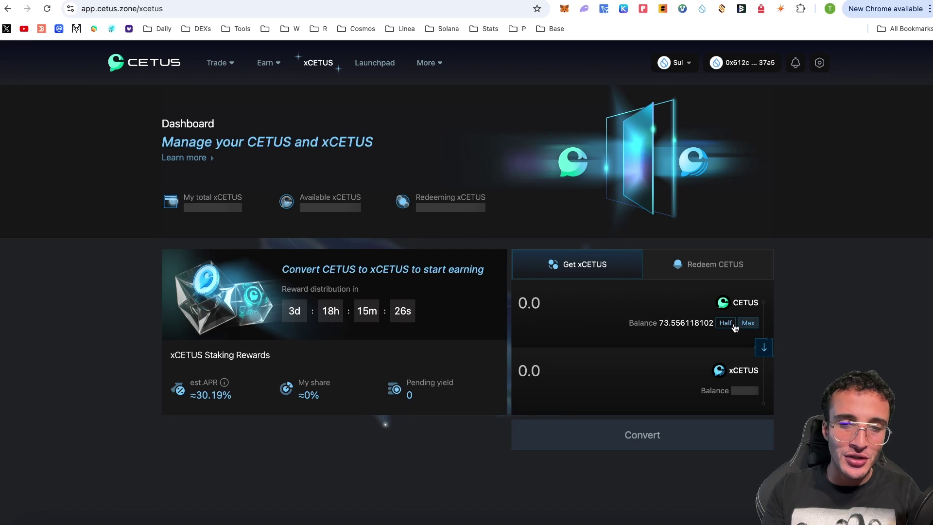
Use the Half button to enter 36.778059051 CETUS for conversion into xCETUS
left_click(725, 323)
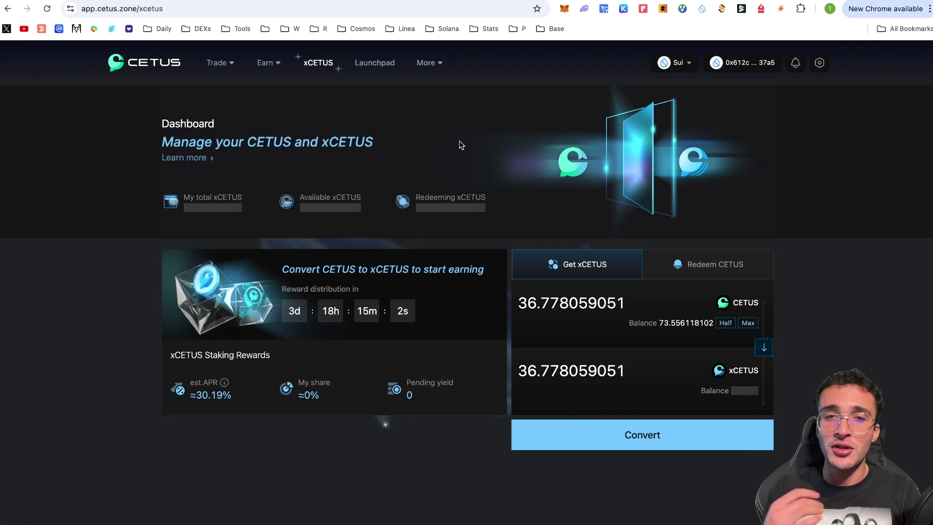
left_click(378, 62)
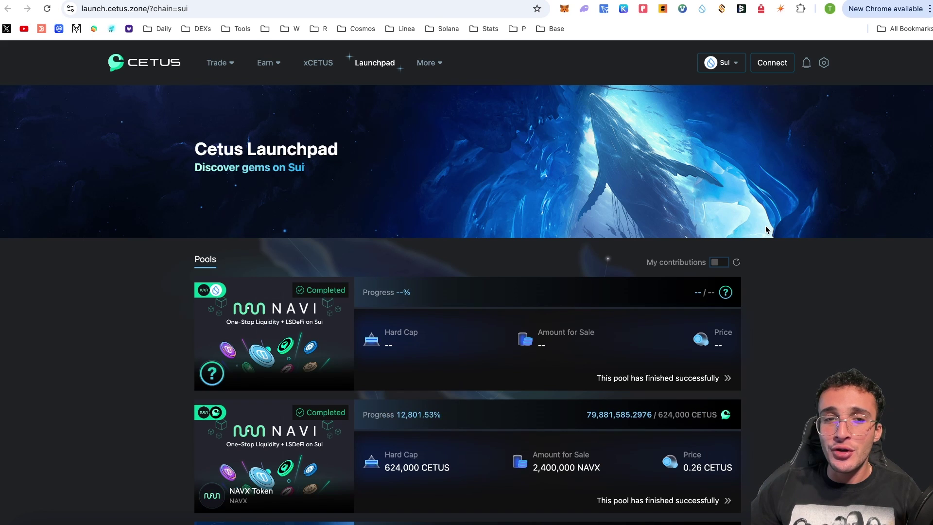
scroll(766, 229, "down", 4)
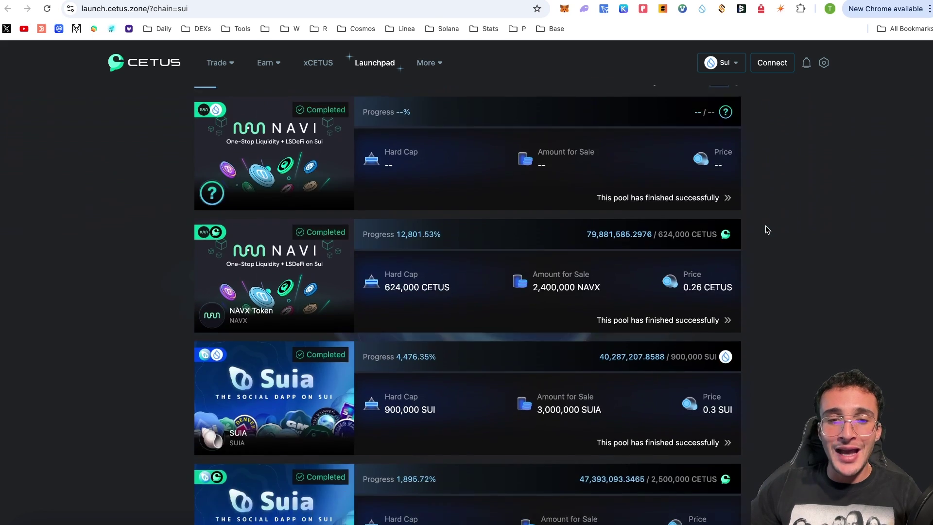
scroll(767, 229, "down", 2)
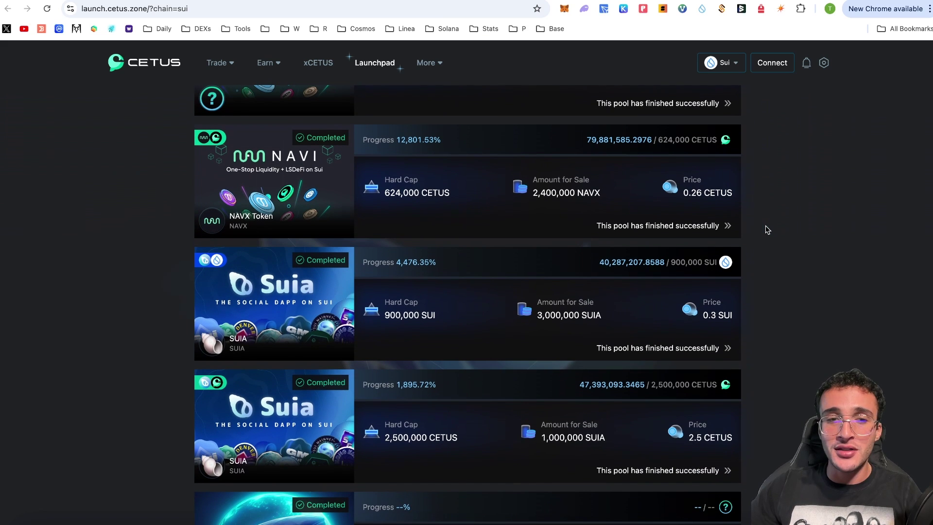
scroll(766, 230, "up", 2)
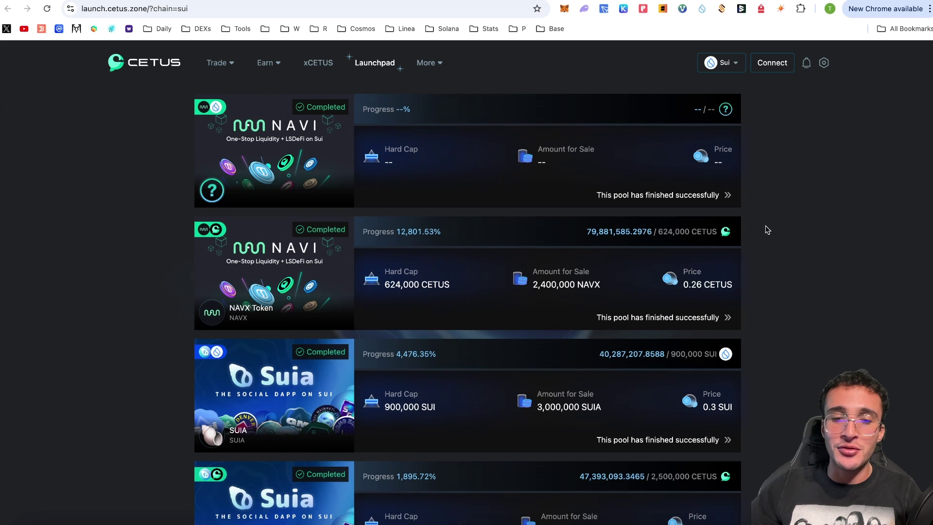
scroll(766, 229, "down", 2)
scroll(767, 230, "down", 3)
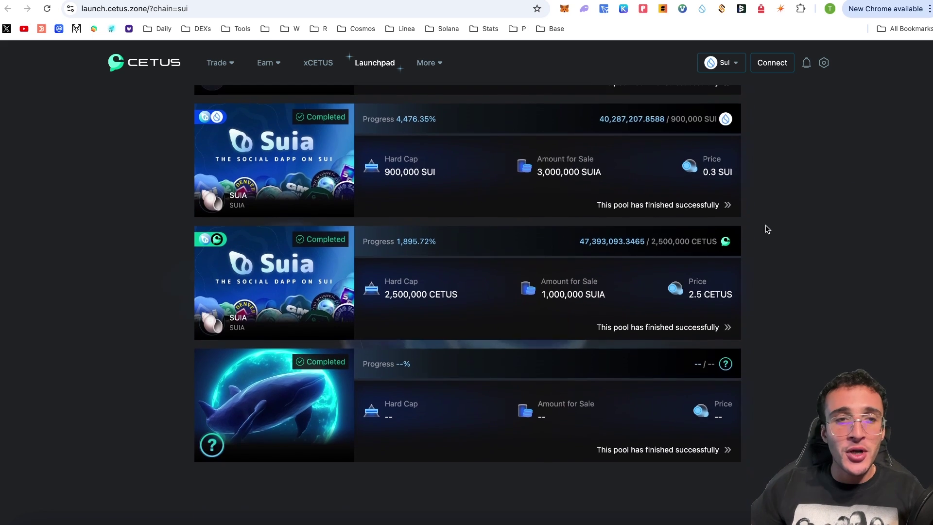
scroll(766, 230, "up", 9)
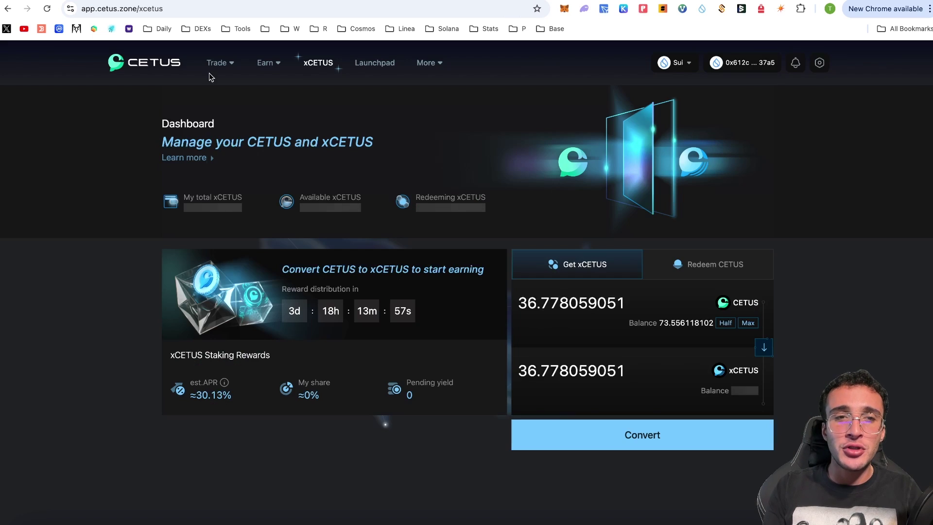
mouse_move(220, 68)
left_click(231, 89)
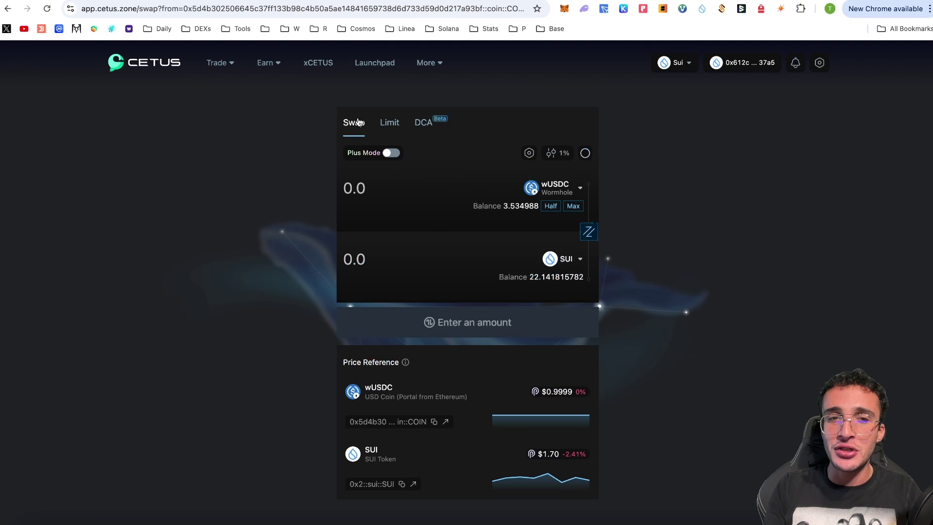
mouse_move(266, 63)
left_click(293, 97)
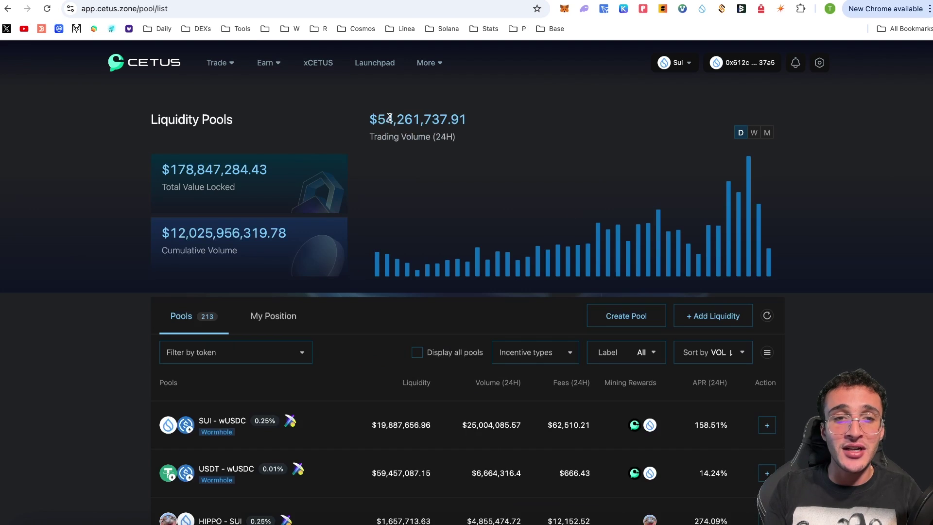
mouse_move(274, 67)
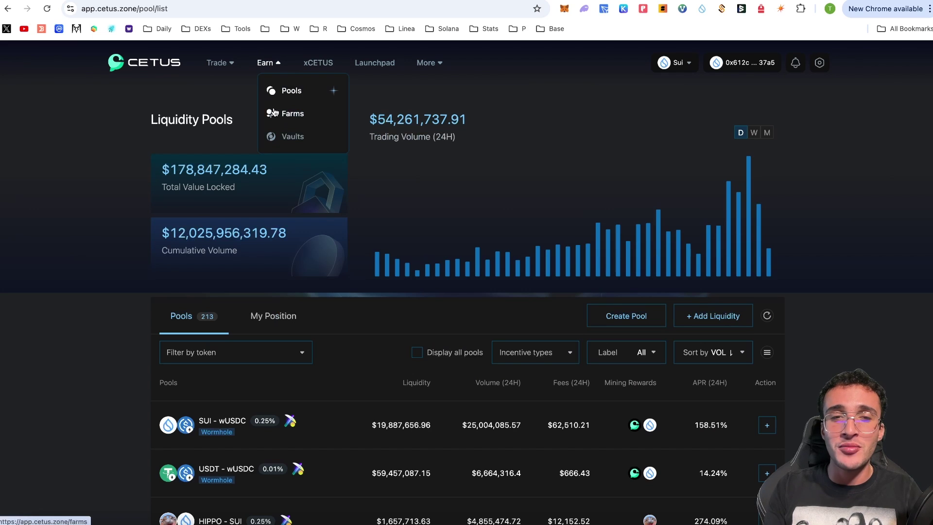
left_click(316, 67)
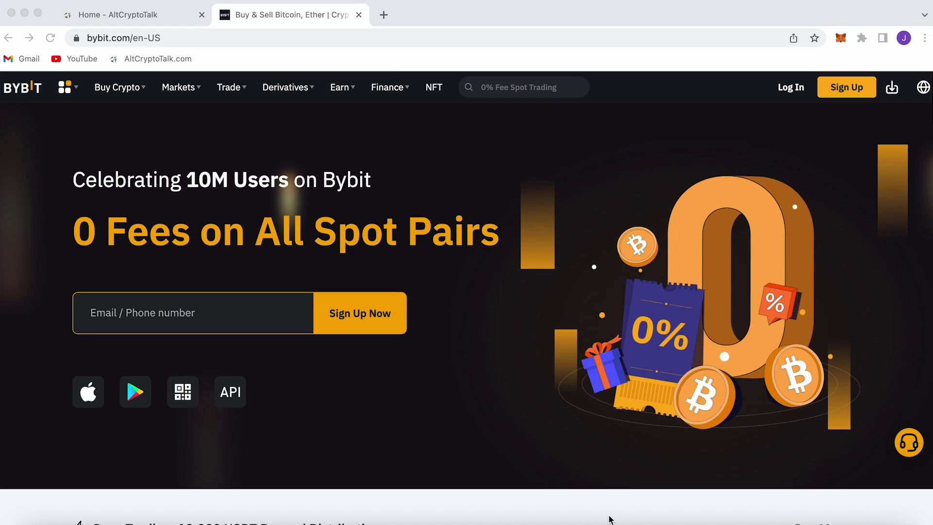
Scroll down the Bybit homepage to the 'Your Complimentary Welcome Gift' rewards section
scroll(609, 519, "down", 5)
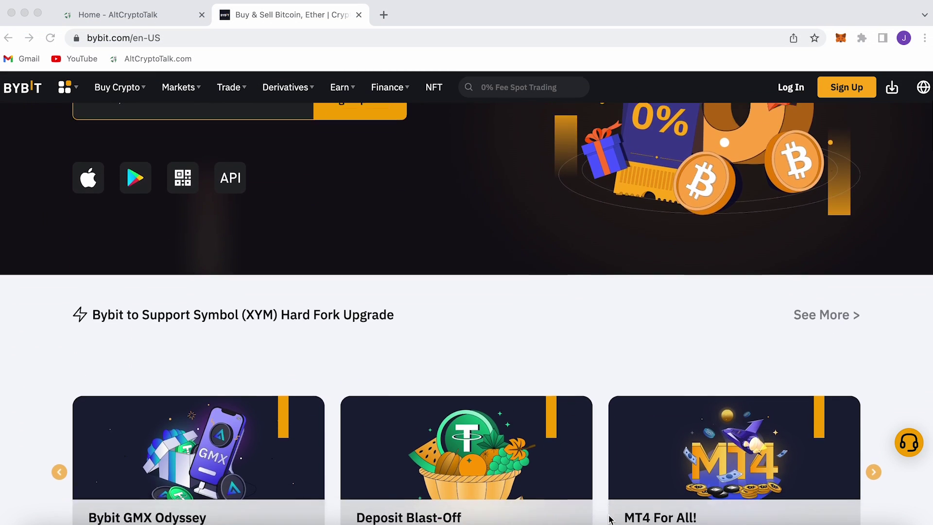
scroll(609, 519, "down", 10)
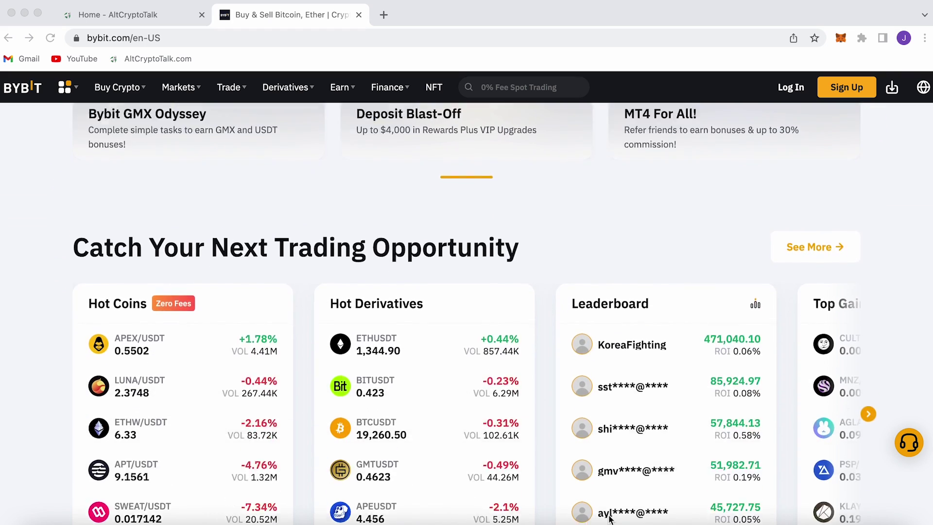
scroll(609, 519, "down", 10)
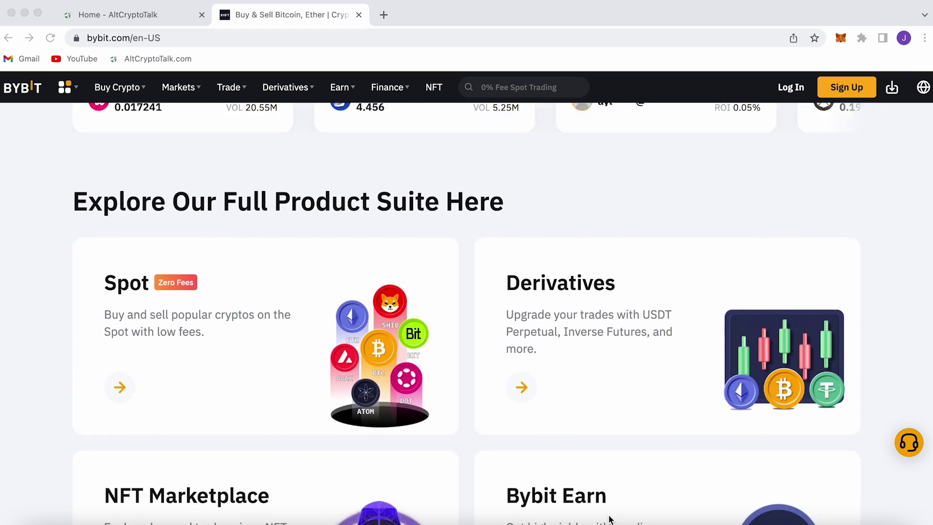
scroll(609, 519, "down", 10)
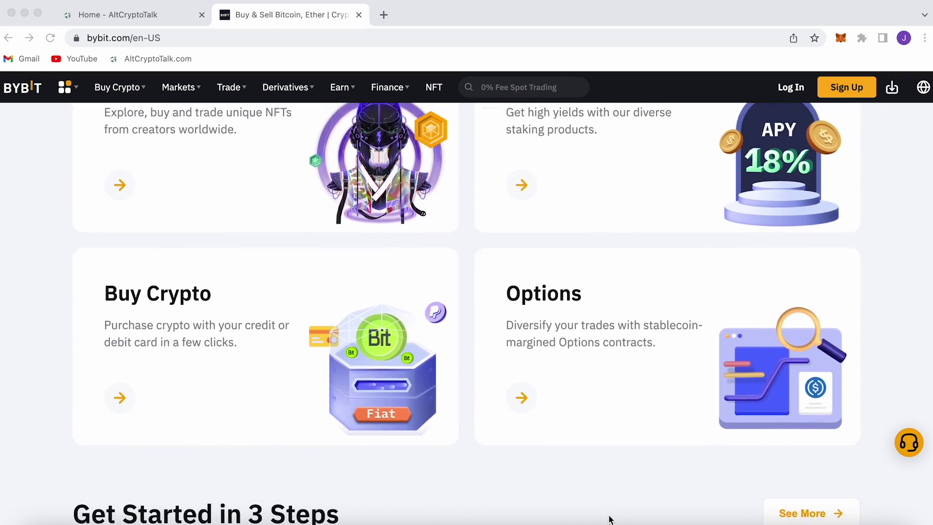
scroll(609, 519, "down", 10)
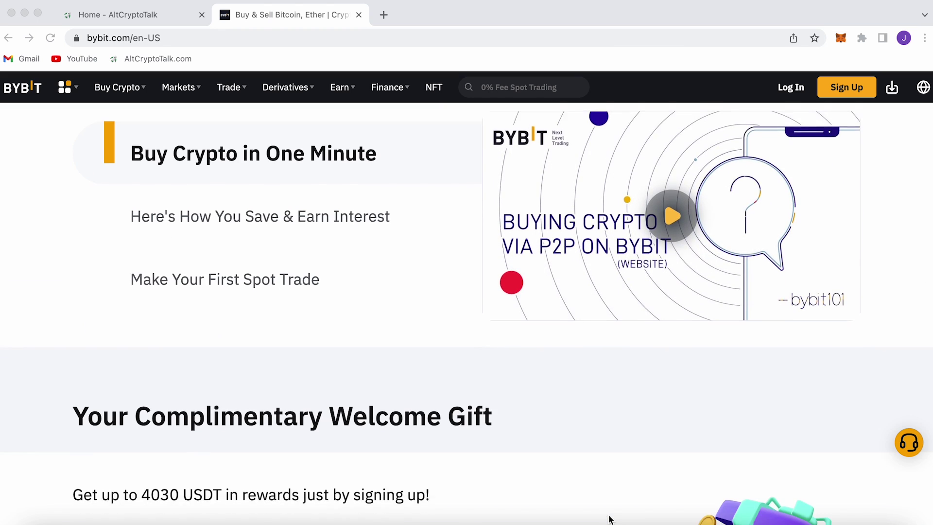
scroll(609, 519, "down", 6)
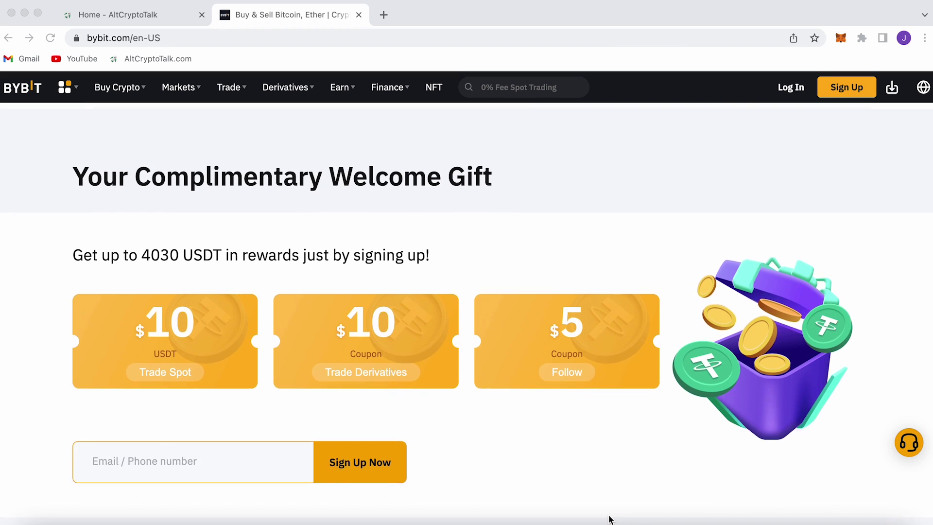
scroll(609, 519, "down", 1)
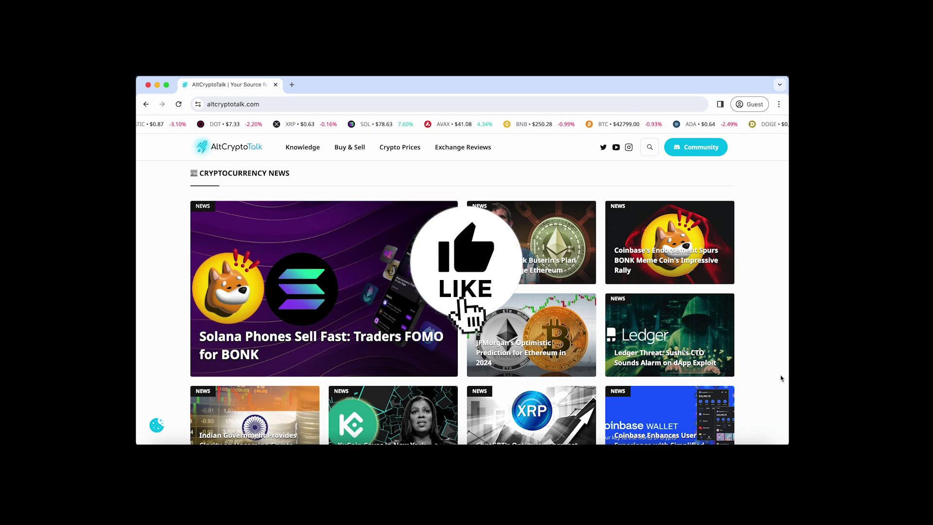
Scroll past the reviews, guides, videos, market update and exchange reviews to the cryptocurrency news grid
scroll(781, 378, "down", 3)
scroll(781, 378, "down", 9)
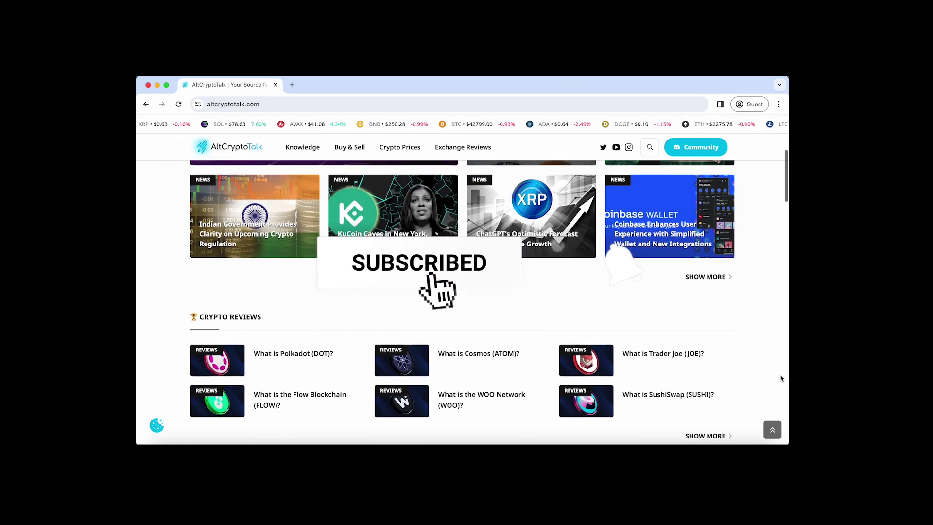
scroll(781, 378, "down", 5)
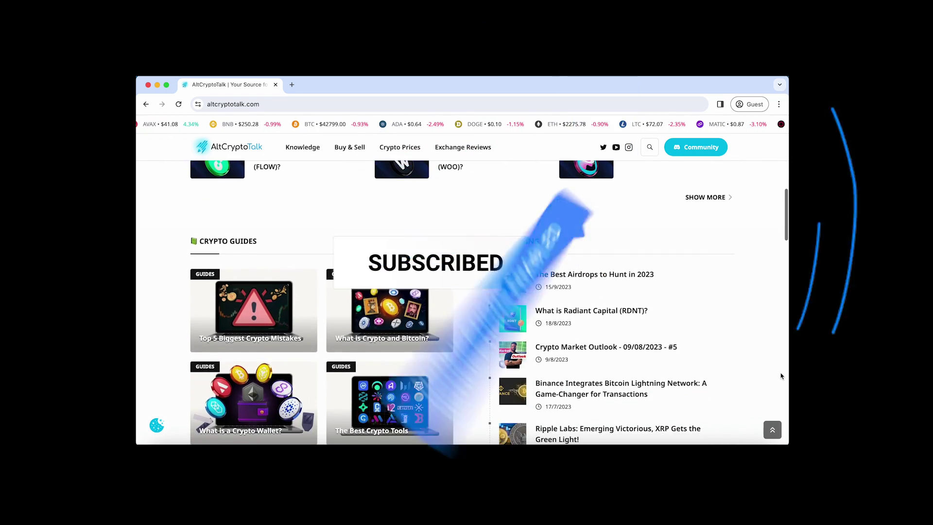
scroll(781, 365, "down", 7)
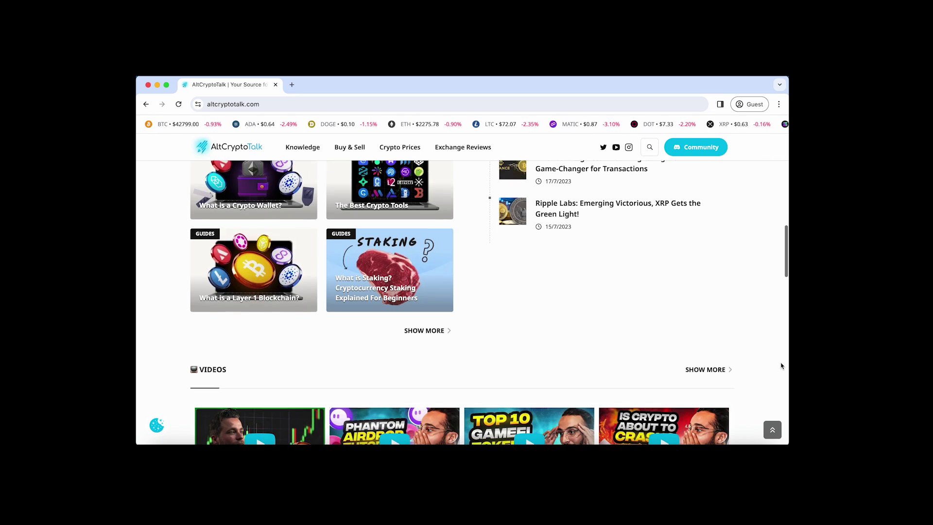
scroll(781, 365, "down", 6)
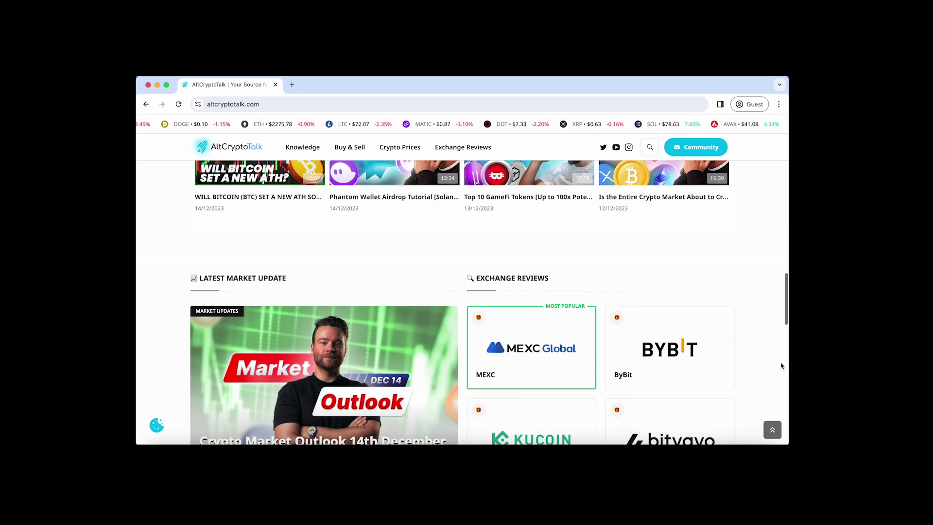
scroll(781, 365, "down", 7)
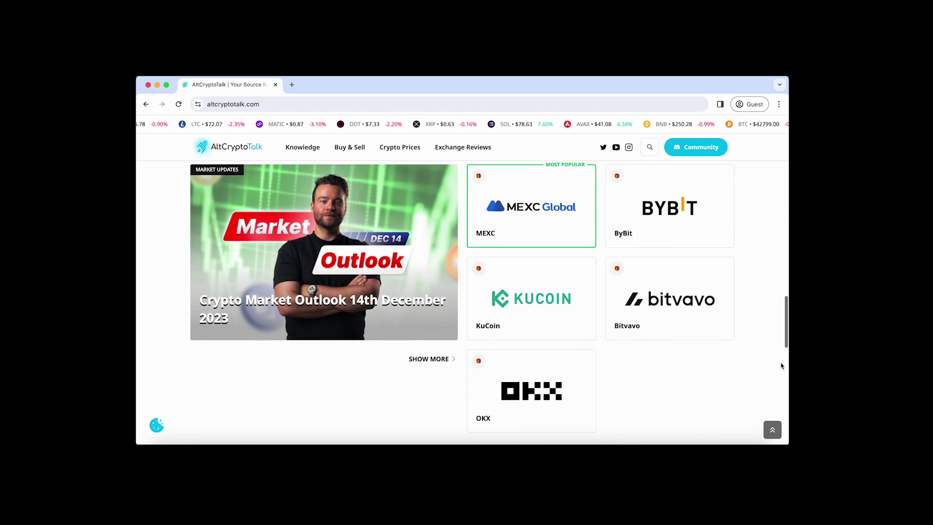
scroll(781, 365, "down", 4)
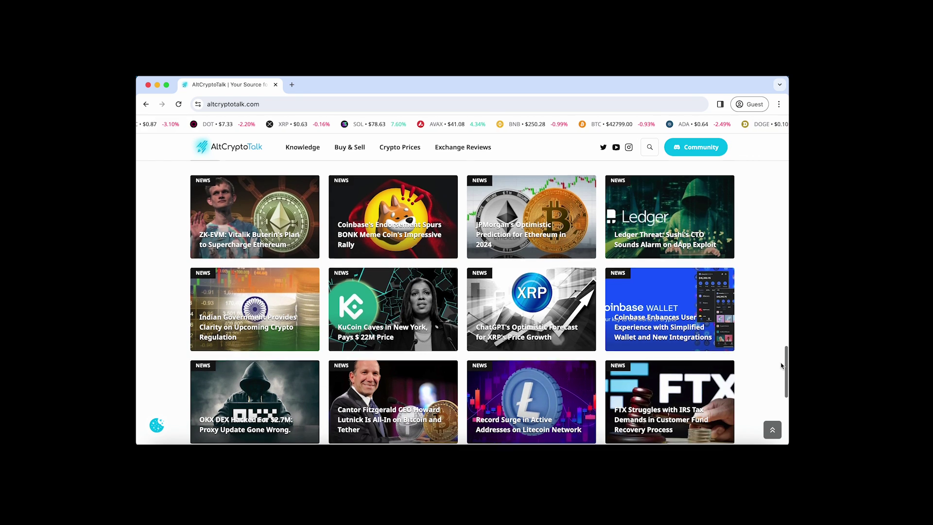